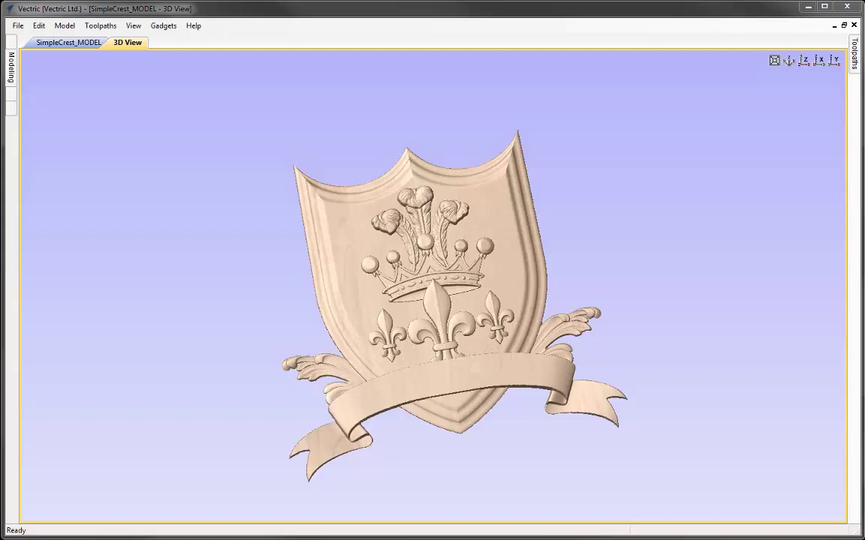
# Step: Close the SimpleCrest_MODEL file and start a new file
pyautogui.click(18, 26)
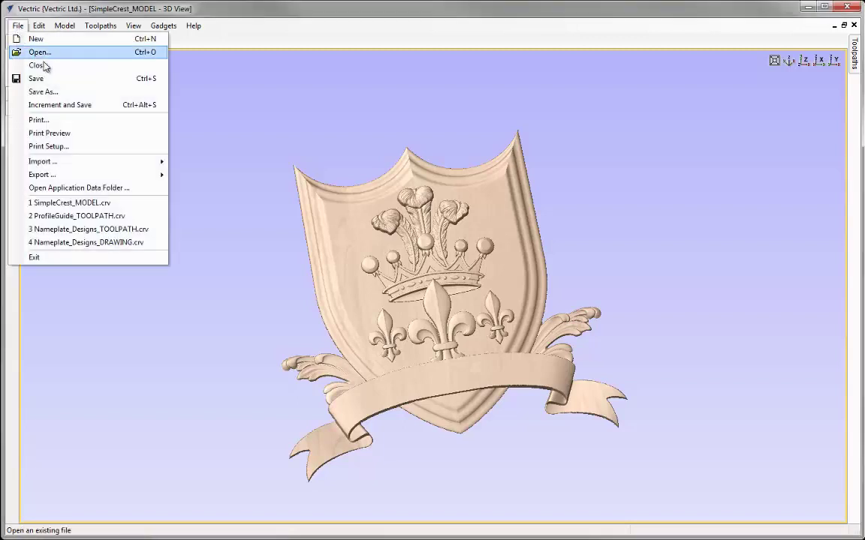
pyautogui.click(53, 67)
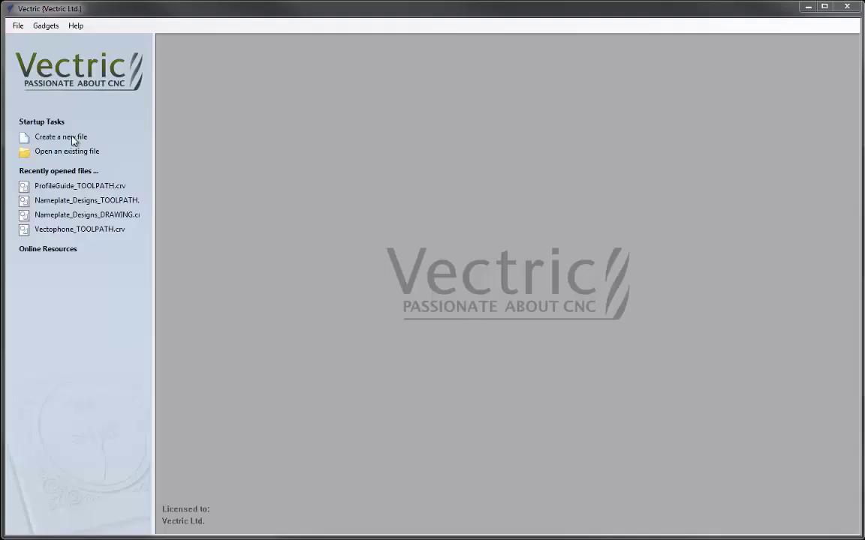
pyautogui.click(58, 138)
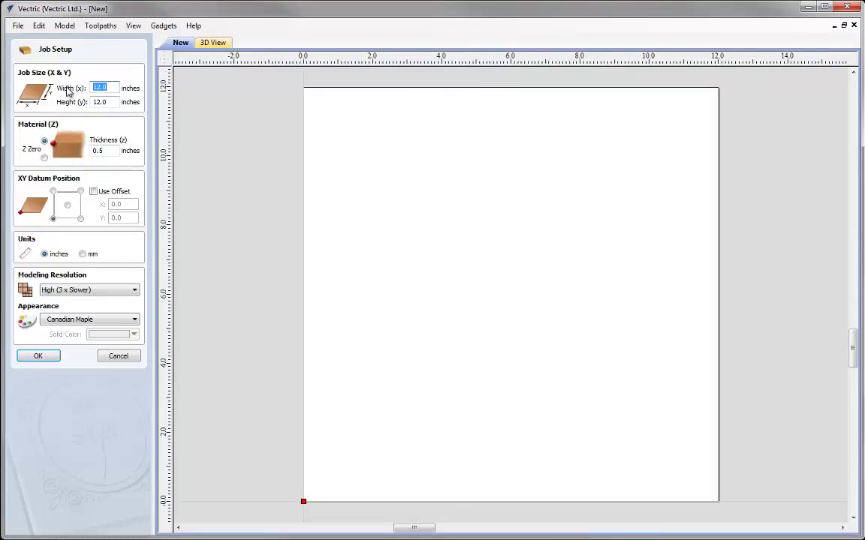
# Step: Set the new job's width and height to 10 inches each
pyautogui.write('10')
pyautogui.press('Tab')
pyautogui.write('10')
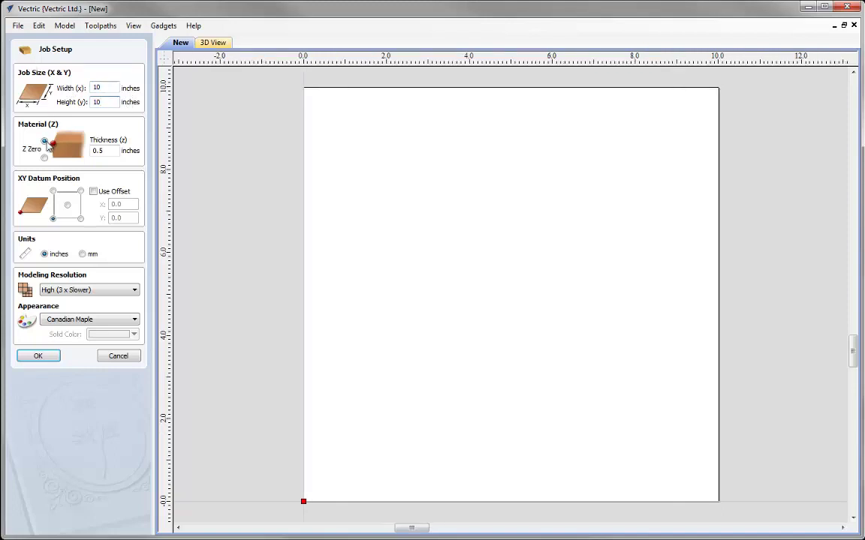
pyautogui.press('Tab')
pyautogui.click(106, 151)
# Step: Place the XY datum at the material's centre, choose Very High (7 x Slower) modeling resolution and create the job
pyautogui.click(67, 205)
pyautogui.click(109, 290)
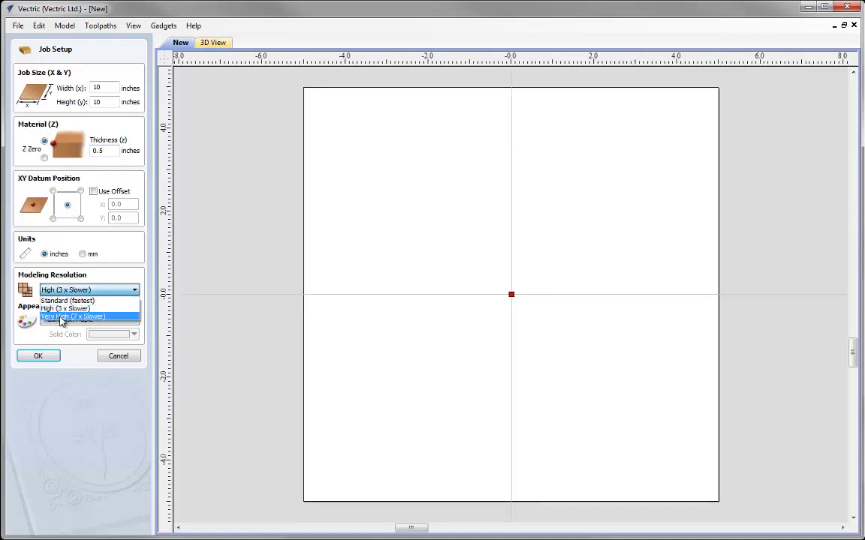
pyautogui.click(108, 317)
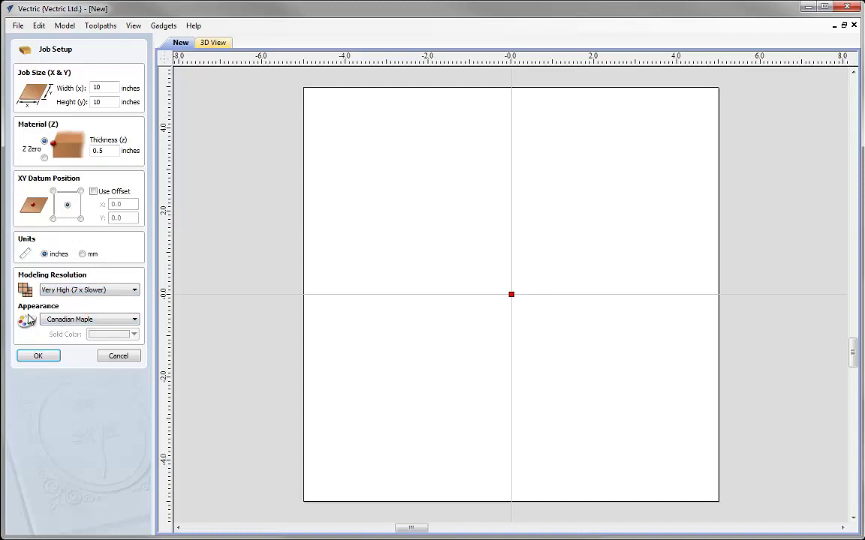
pyautogui.click(38, 357)
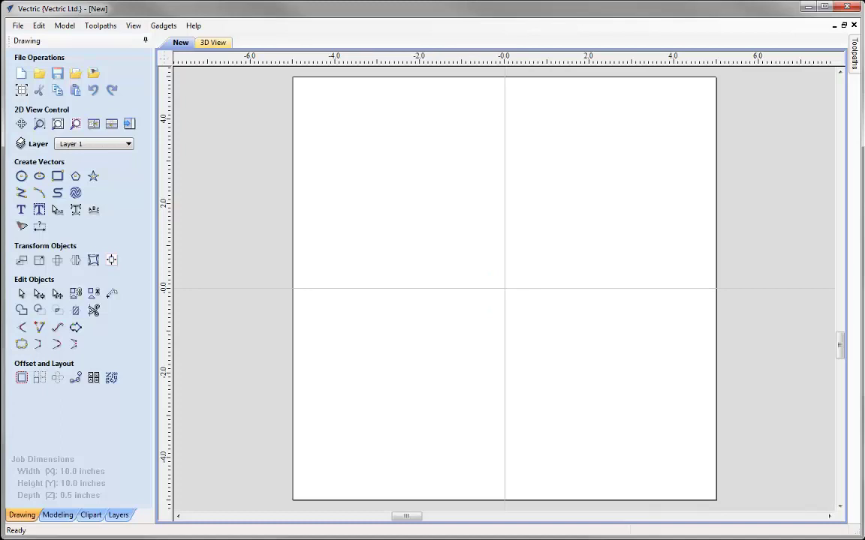
# Step: Arrange the 2D and 3D views side by side and rename Level 1 in the component tree as Shield
pyautogui.click(93, 125)
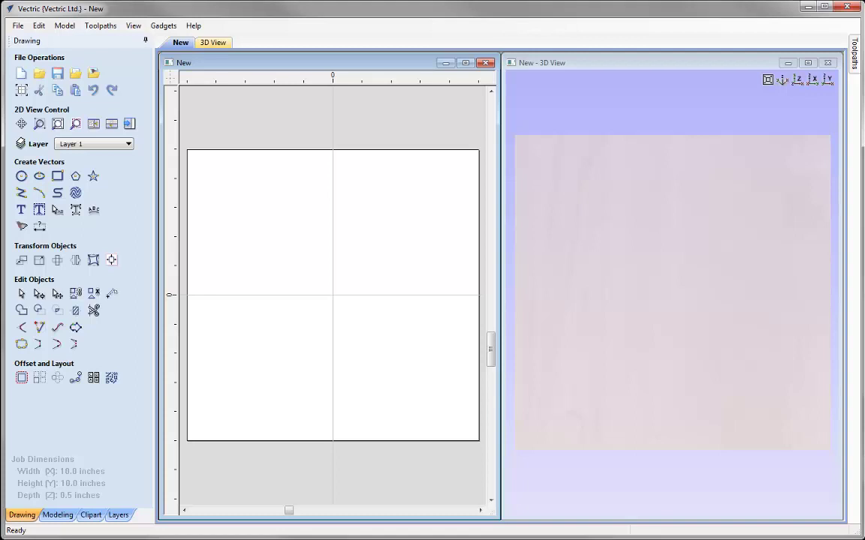
pyautogui.click(57, 515)
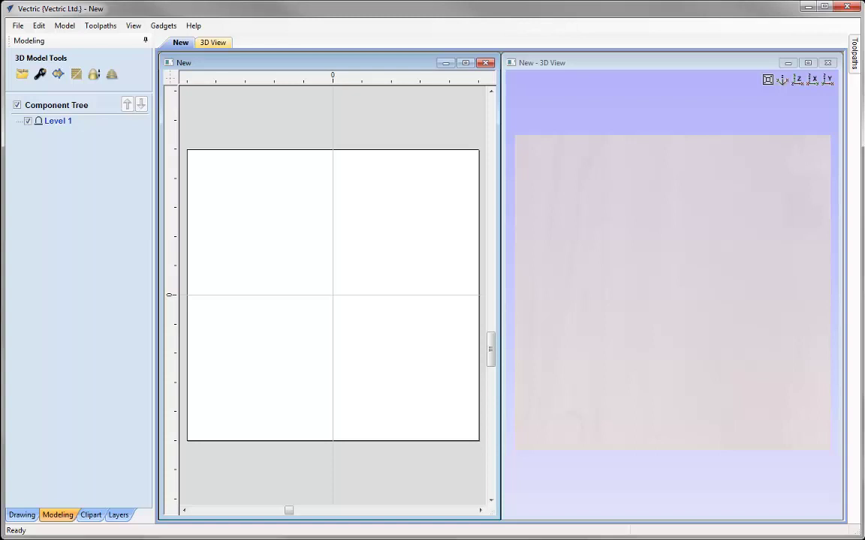
pyautogui.rightClick(64, 122)
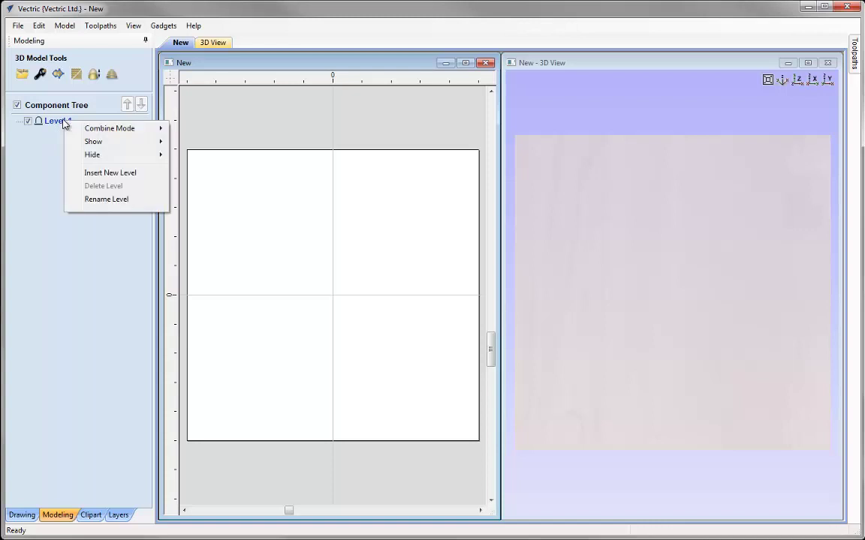
pyautogui.click(111, 199)
pyautogui.write('S')
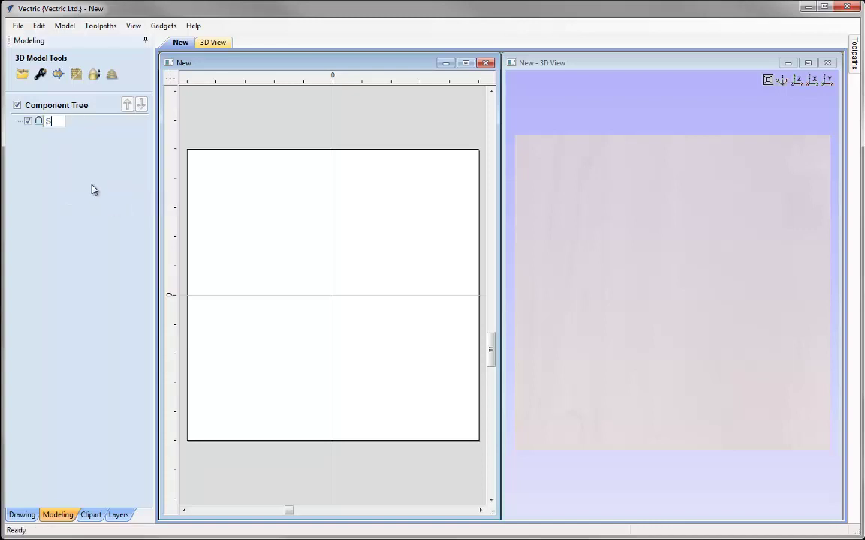
pyautogui.write('hield')
pyautogui.press('Return')
# Step: Add the Shield5-iii clipart from the Panels & Shields library and enlarge it about its centre to nearly fill the job height
pyautogui.click(91, 514)
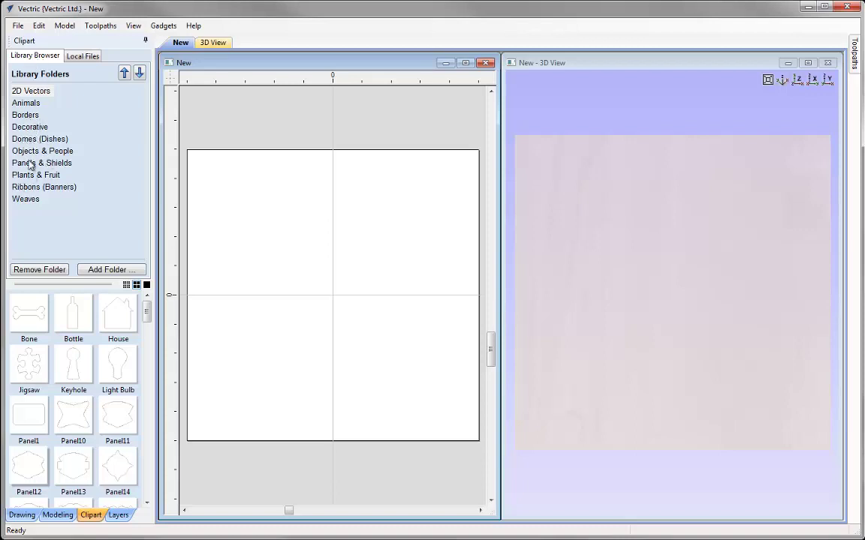
pyautogui.click(65, 163)
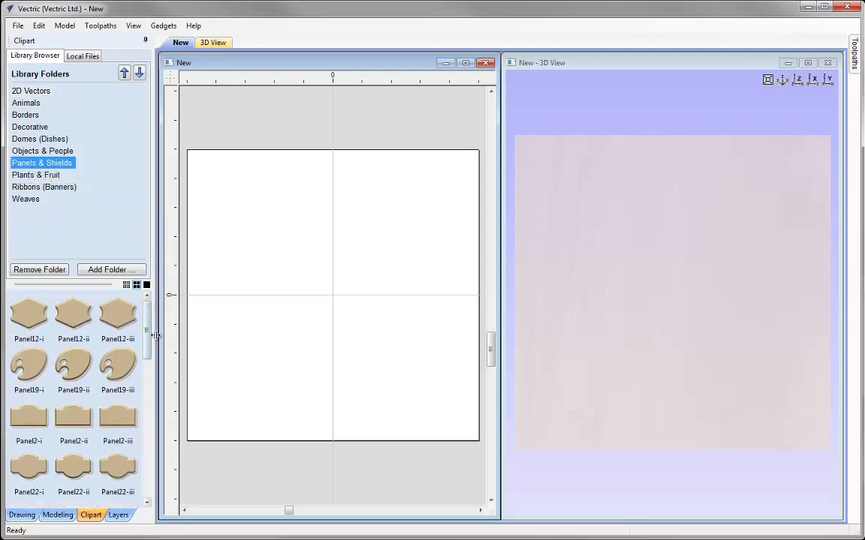
pyautogui.moveTo(148, 337); pyautogui.dragTo(149, 470)
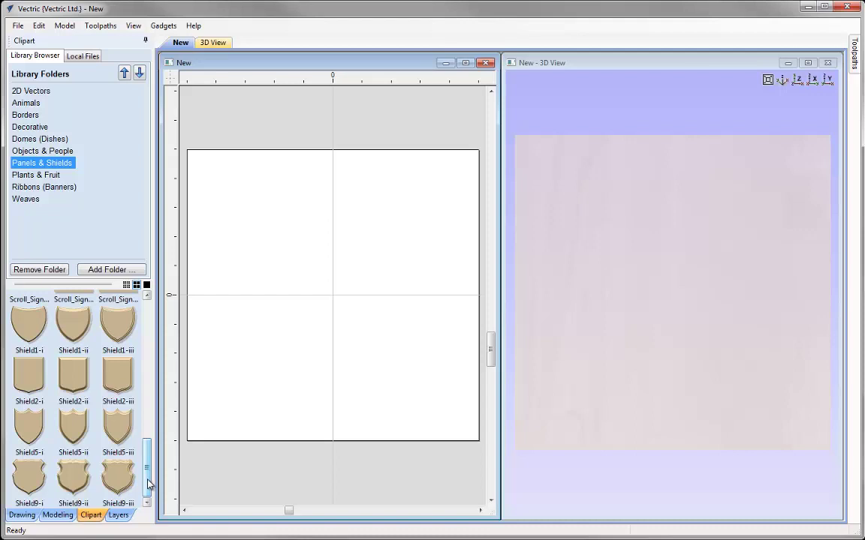
pyautogui.doubleClick(117, 427)
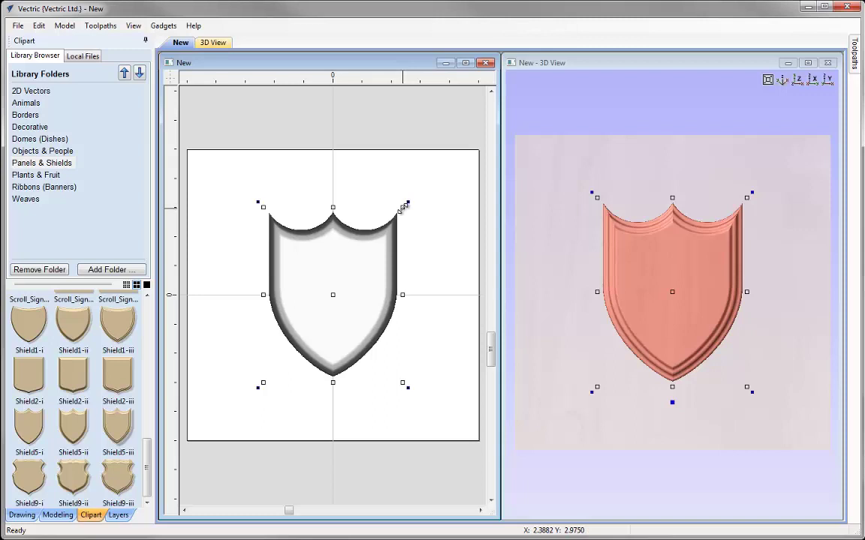
pyautogui.moveTo(404, 206); pyautogui.dragTo(427, 202)
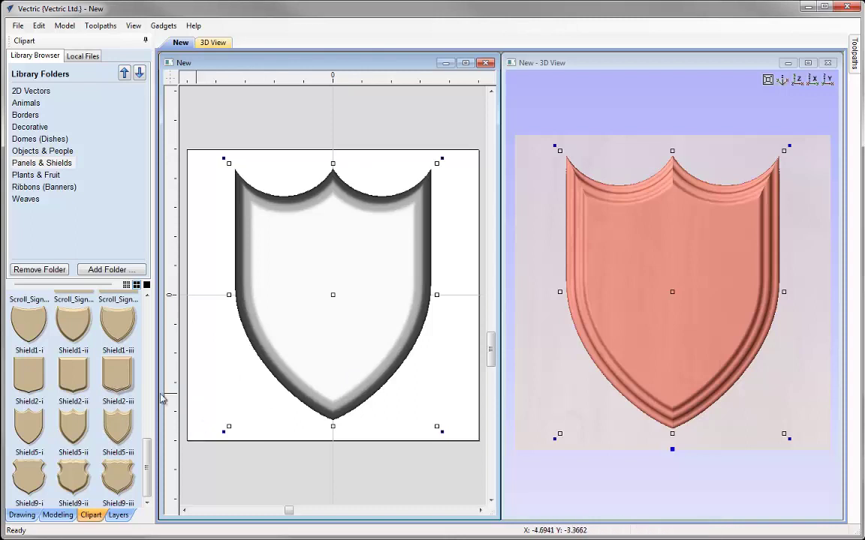
pyautogui.click(193, 398)
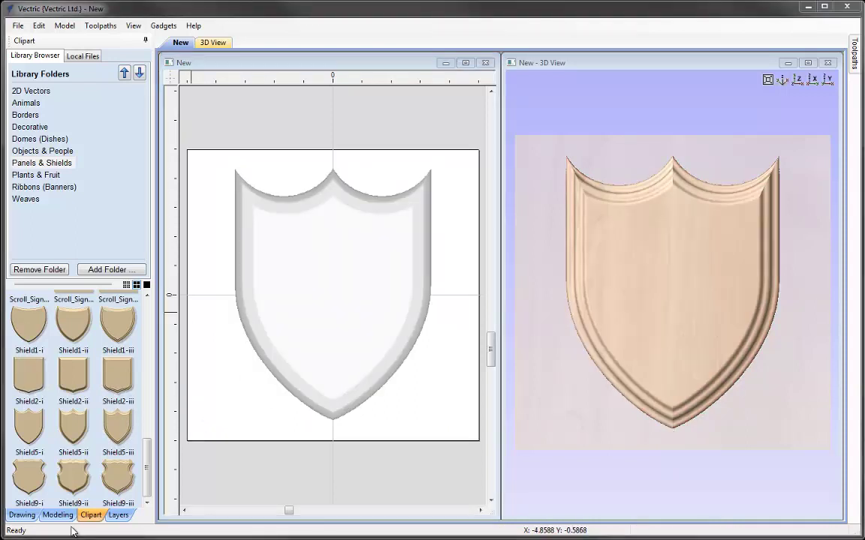
# Step: Insert a new level above the Shield level and name it Details
pyautogui.click(58, 515)
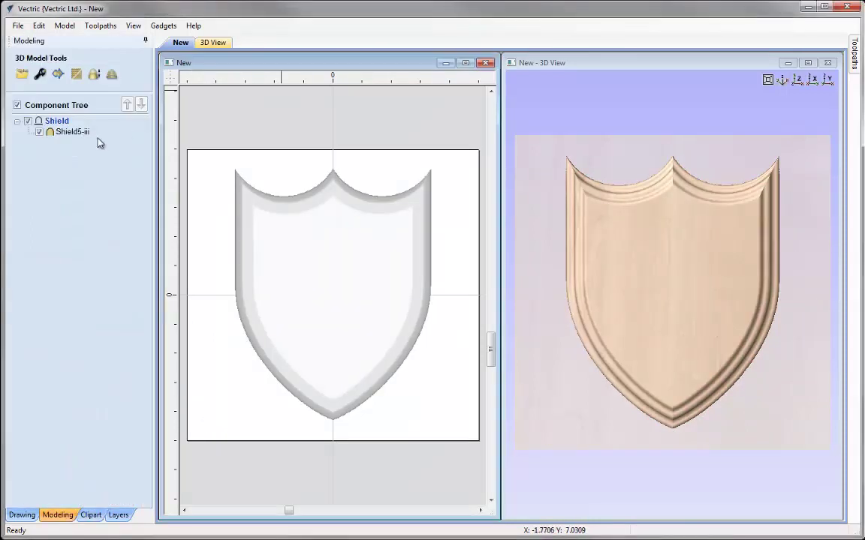
pyautogui.moveTo(67, 134)
pyautogui.rightClick(63, 124)
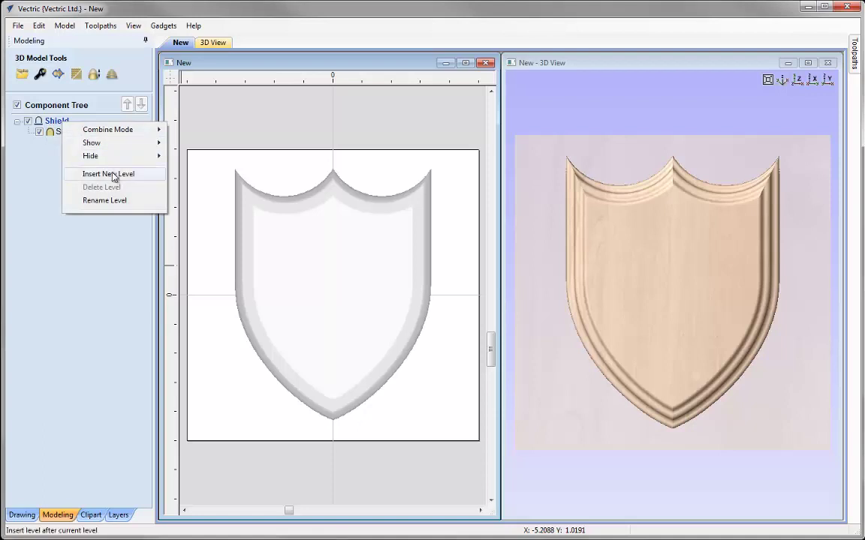
pyautogui.click(138, 175)
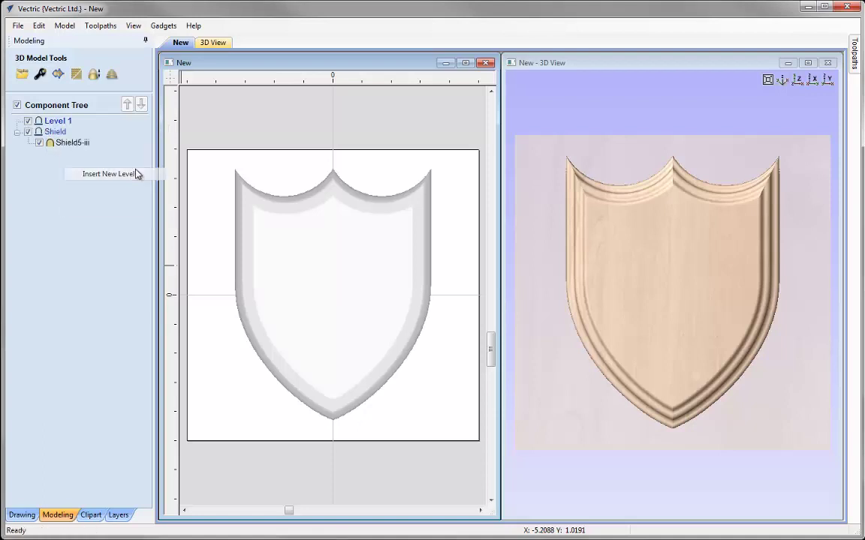
pyautogui.rightClick(57, 123)
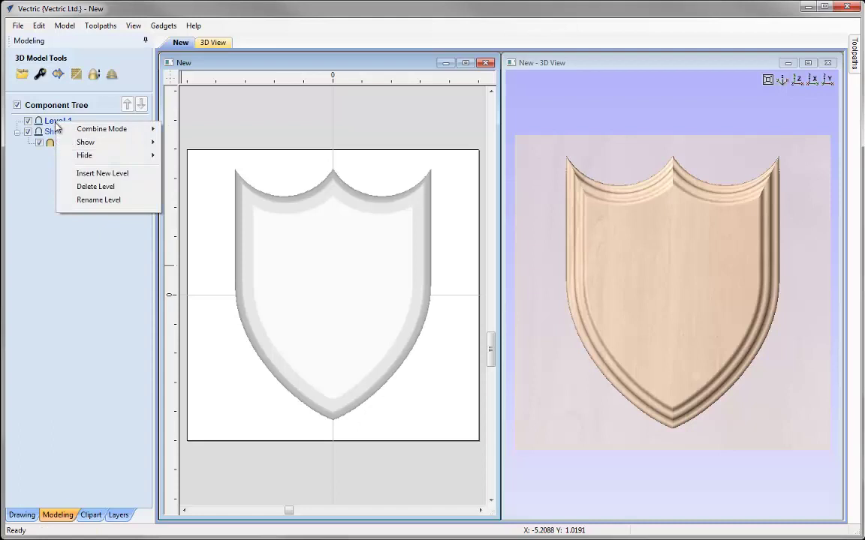
pyautogui.click(98, 200)
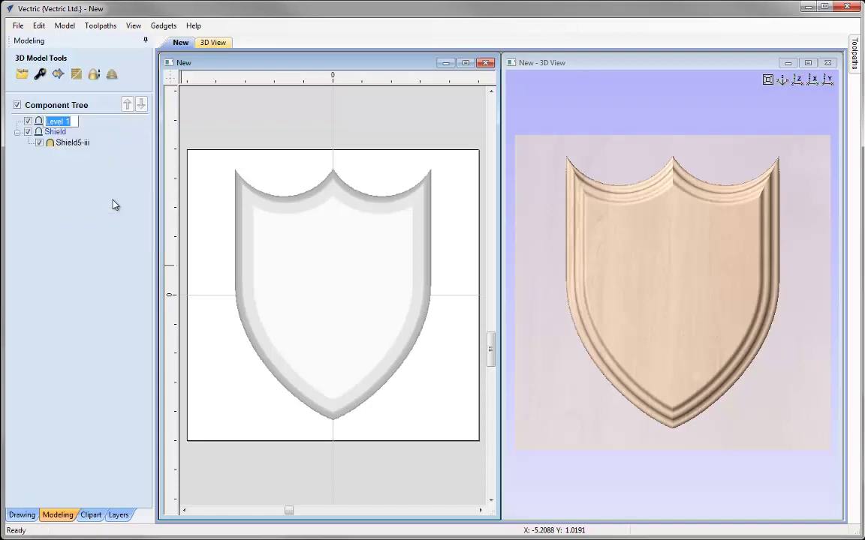
pyautogui.write('Details')
pyautogui.press('Return')
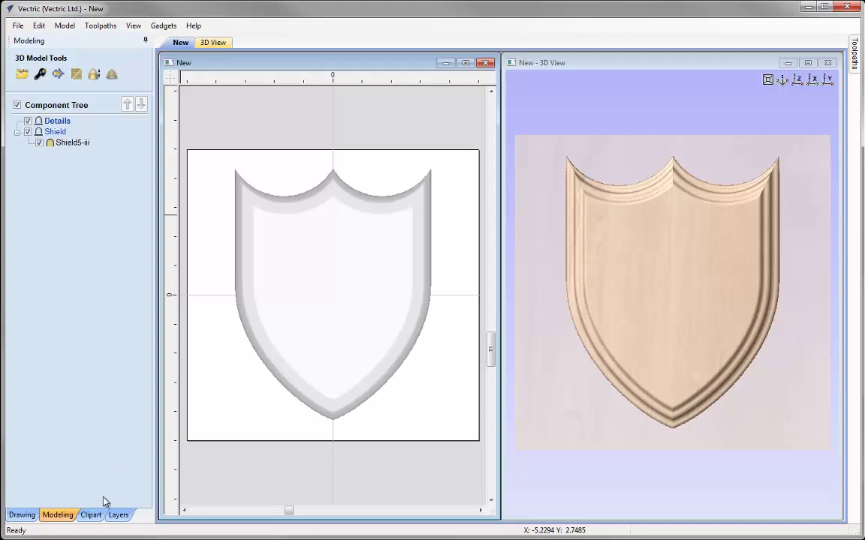
# Step: Add the plain crown clipart from the Decorative library and shrink it to about 4.77 by 2.35 inches
pyautogui.click(91, 515)
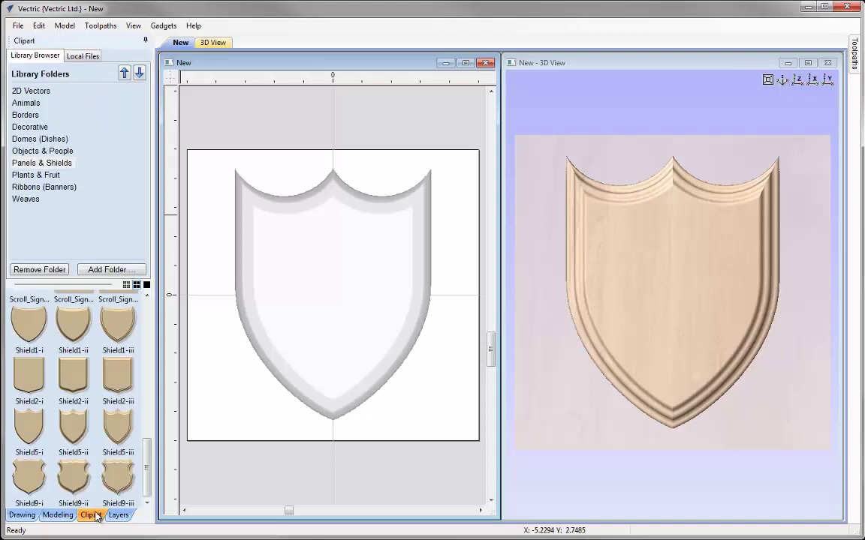
pyautogui.click(25, 127)
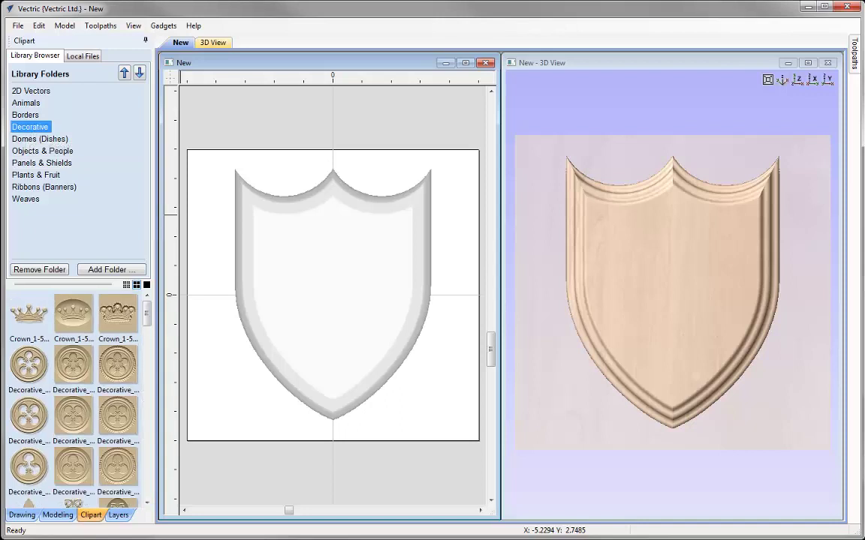
pyautogui.doubleClick(28, 313)
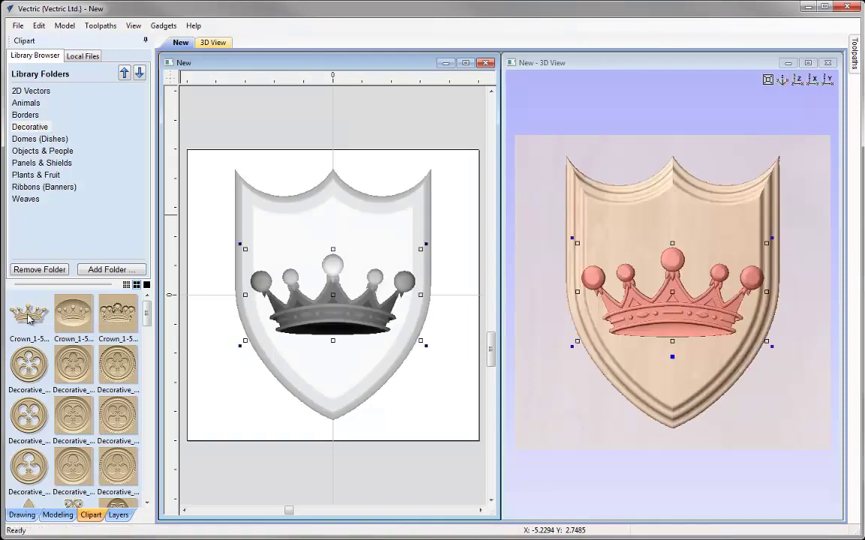
pyautogui.click(422, 252)
pyautogui.moveTo(415, 256); pyautogui.dragTo(412, 261)
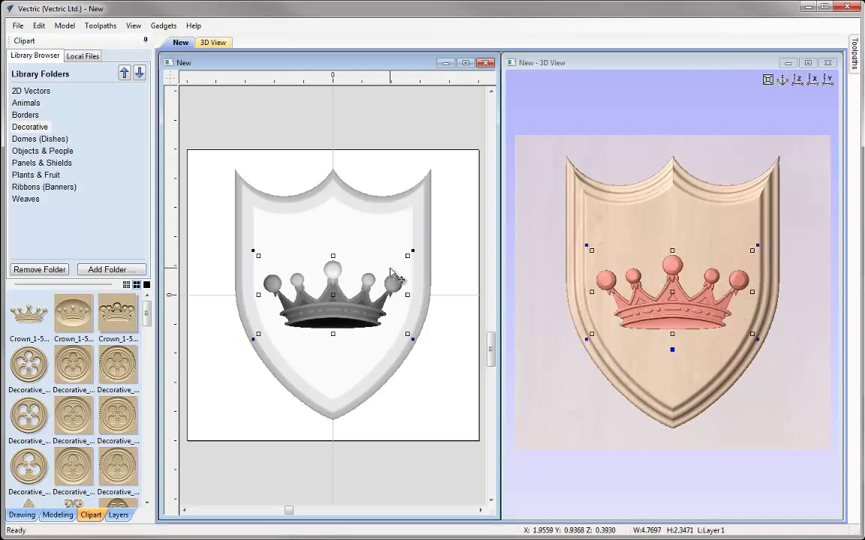
# Step: Reduce the crown to about 3.91 by 1.92 inches and move it slightly above the shield's centre
pyautogui.click(753, 252)
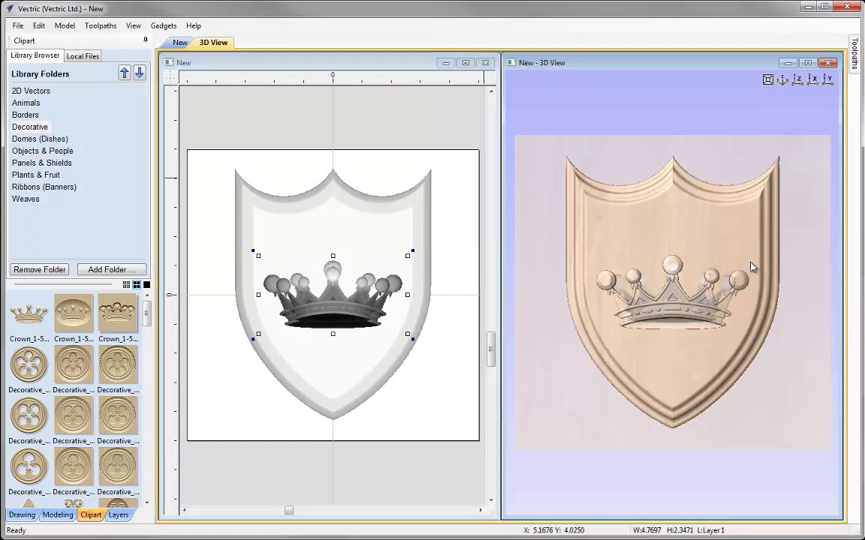
pyautogui.moveTo(609, 280); pyautogui.dragTo(620, 286)
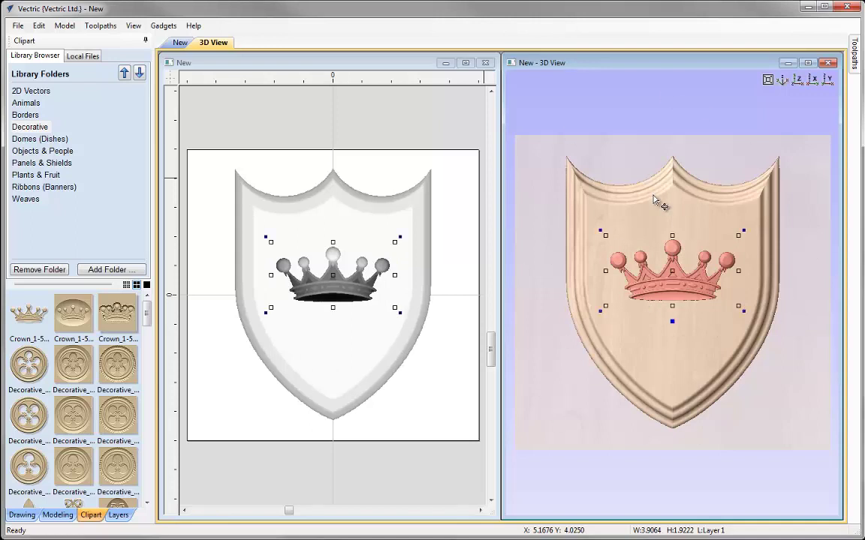
pyautogui.moveTo(672, 286)
pyautogui.mouseDown()
pyautogui.moveTo(657, 218)
pyautogui.moveTo(671, 289)
pyautogui.mouseUp()
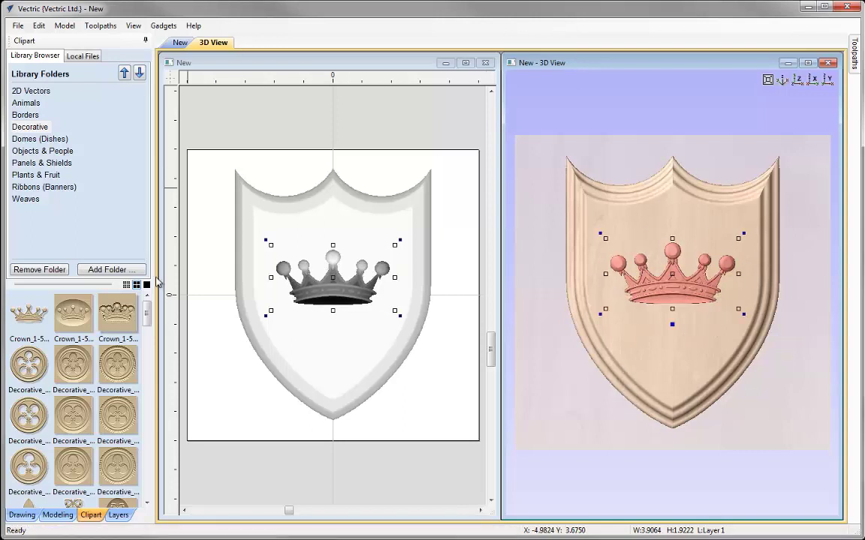
# Step: Add the plain three-feathers clipart from the Decorative library, scale it to about 2.91 by 2.77 inches and place it rising from the crown
pyautogui.moveTo(147, 315); pyautogui.dragTo(139, 457)
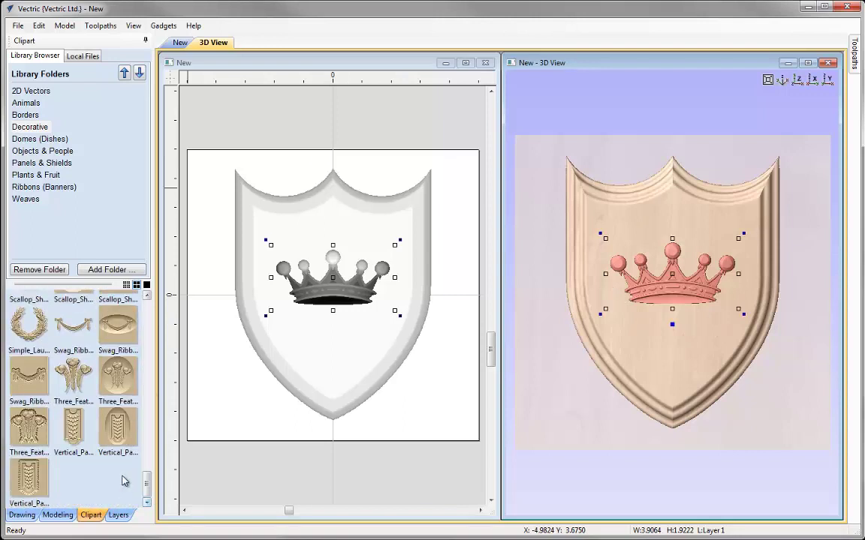
pyautogui.doubleClick(73, 376)
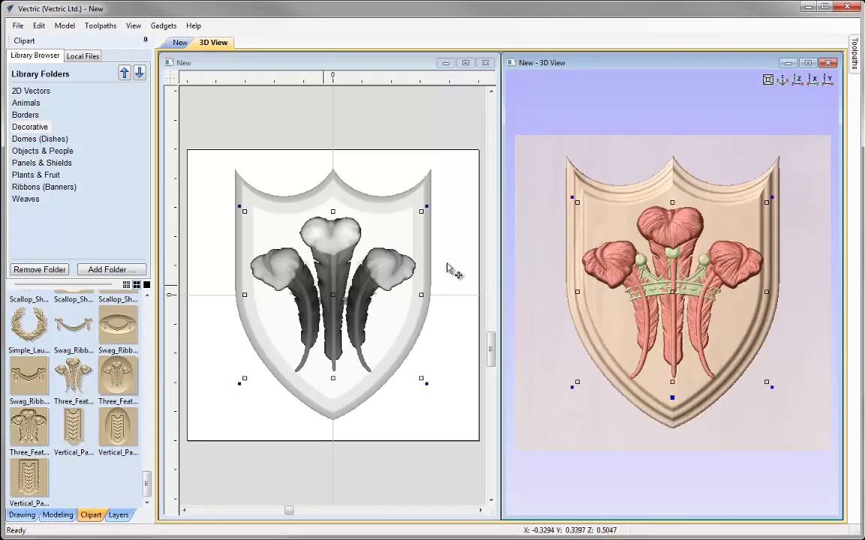
pyautogui.click(769, 202)
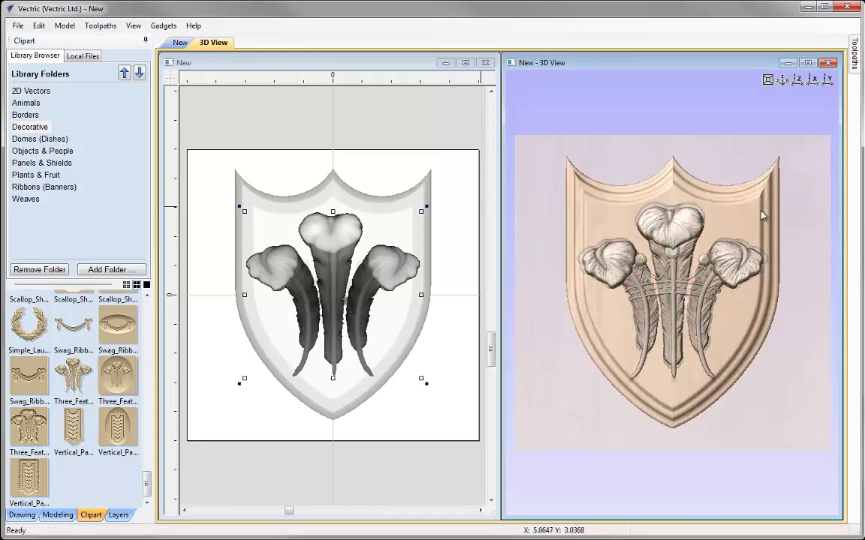
pyautogui.click(683, 308)
pyautogui.moveTo(683, 315); pyautogui.dragTo(679, 255)
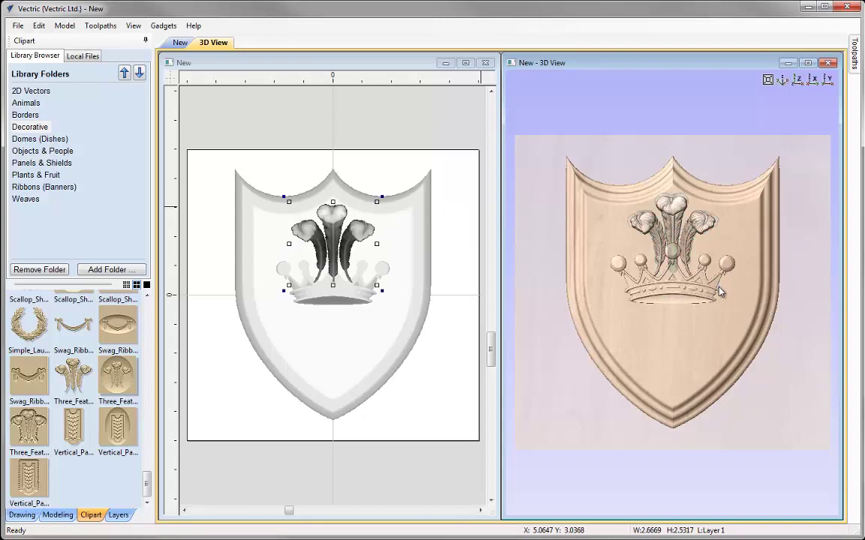
pyautogui.click(680, 227)
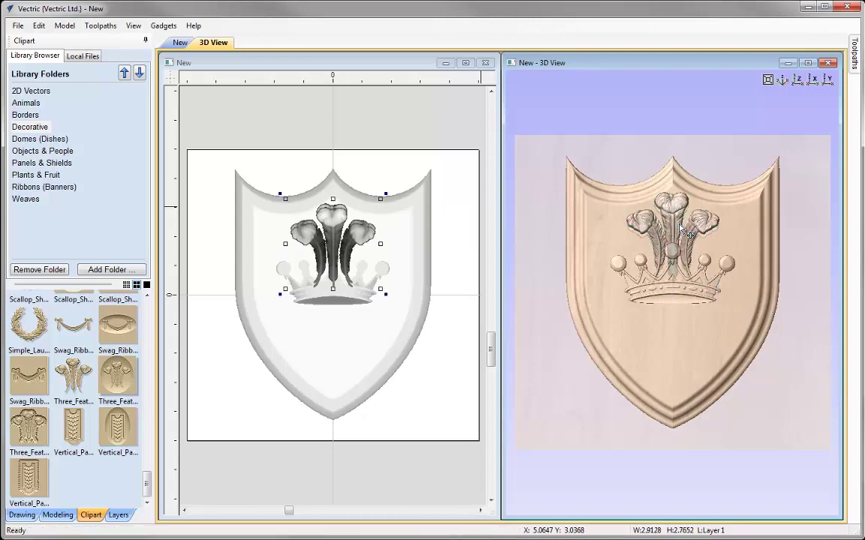
# Step: Add the plain fleur-de-lys clipart from the Decorative library to the centre of the shield
pyautogui.click(672, 251)
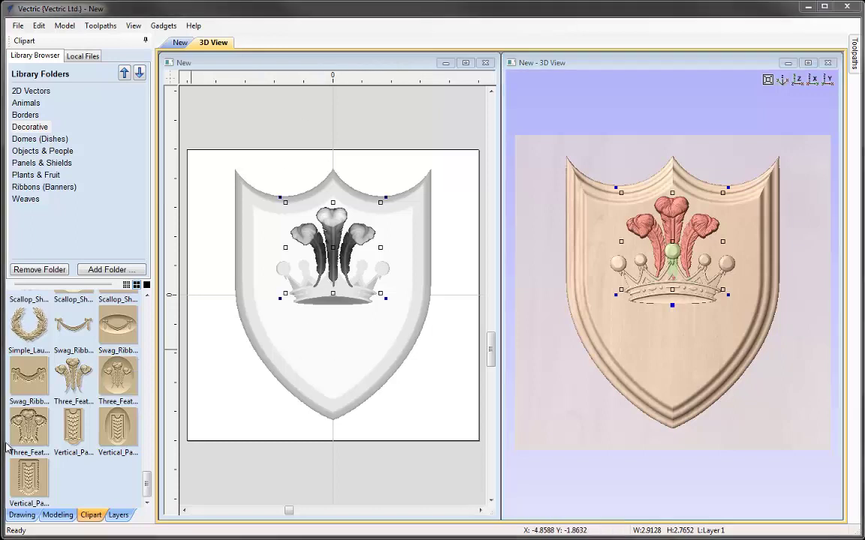
pyautogui.moveTo(147, 482); pyautogui.dragTo(151, 338)
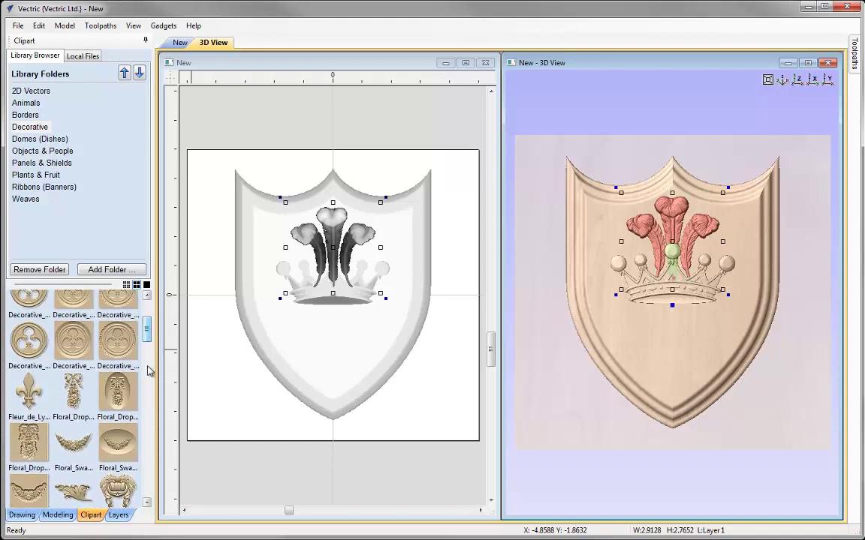
pyautogui.doubleClick(28, 390)
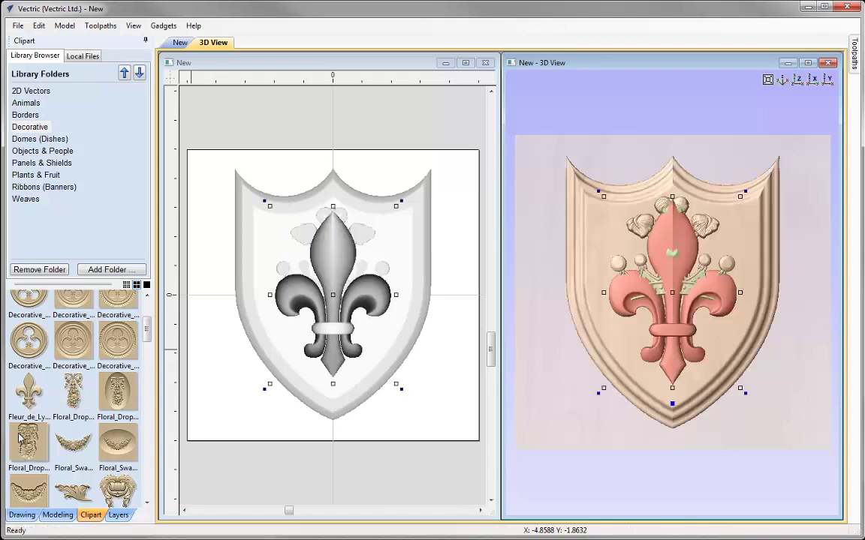
pyautogui.moveTo(28, 390); pyautogui.dragTo(247, 341)
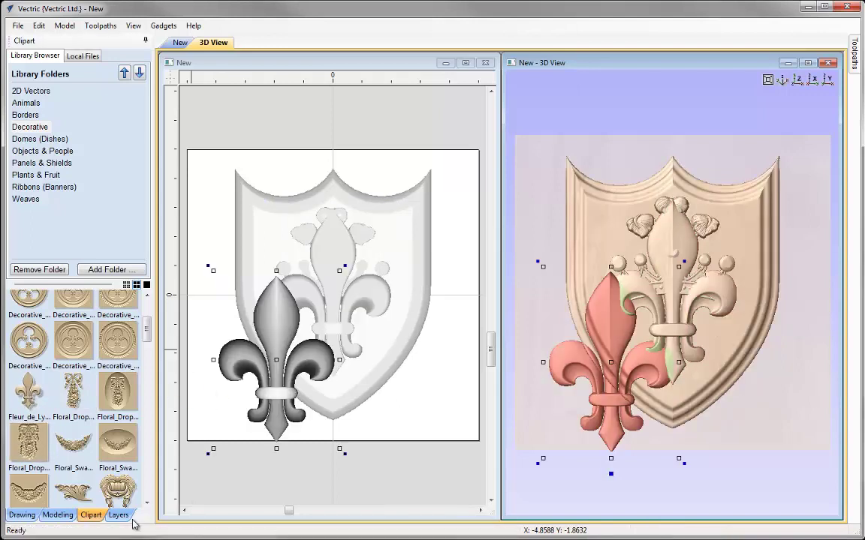
pyautogui.rightClick(280, 322)
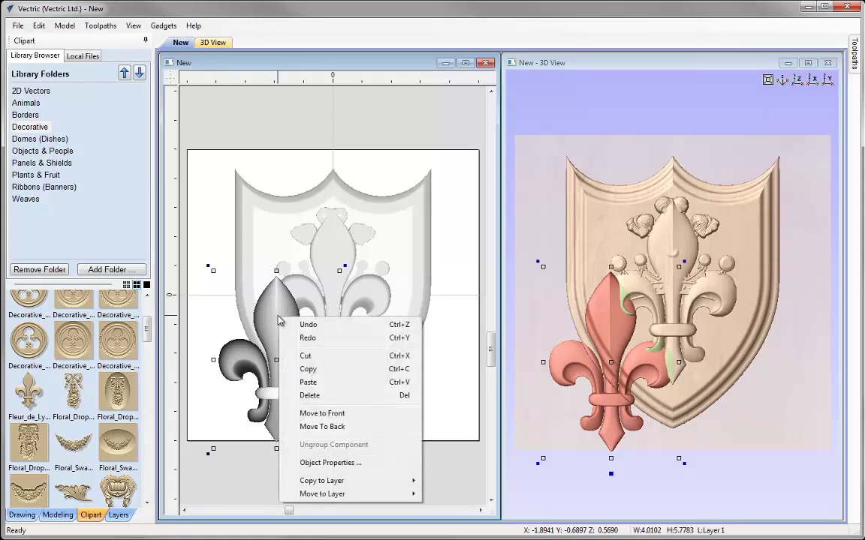
pyautogui.click(351, 395)
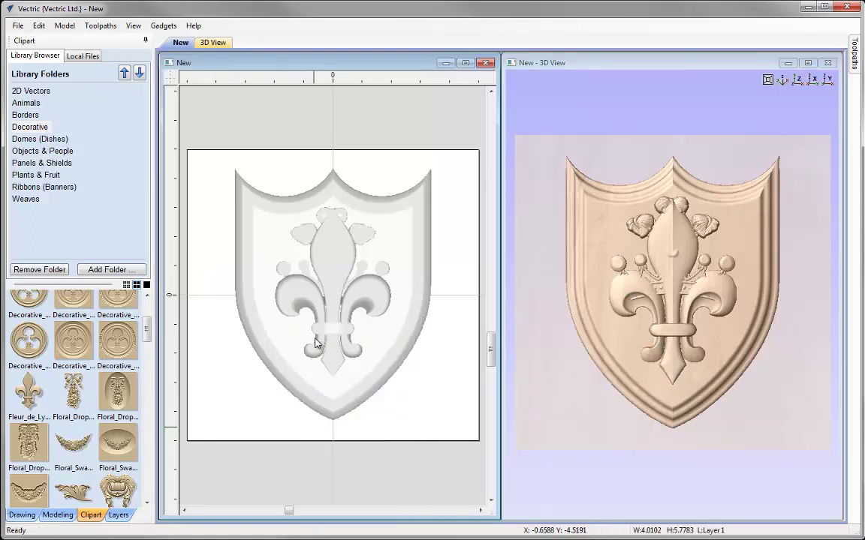
# Step: Scale the fleur-de-lys to about 2.55 by 3.68 inches and move it down beneath the crown on the shield's centreline
pyautogui.click(332, 225)
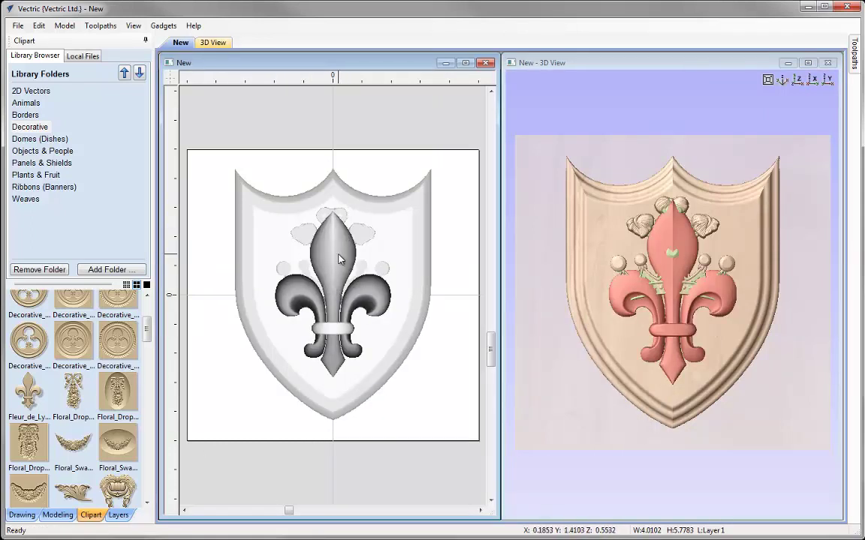
pyautogui.click(339, 253)
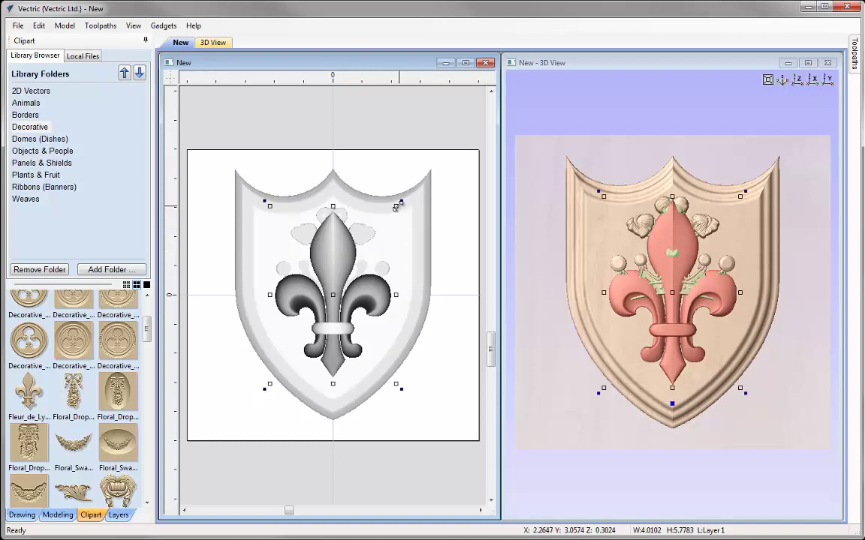
pyautogui.moveTo(395, 206); pyautogui.dragTo(390, 246)
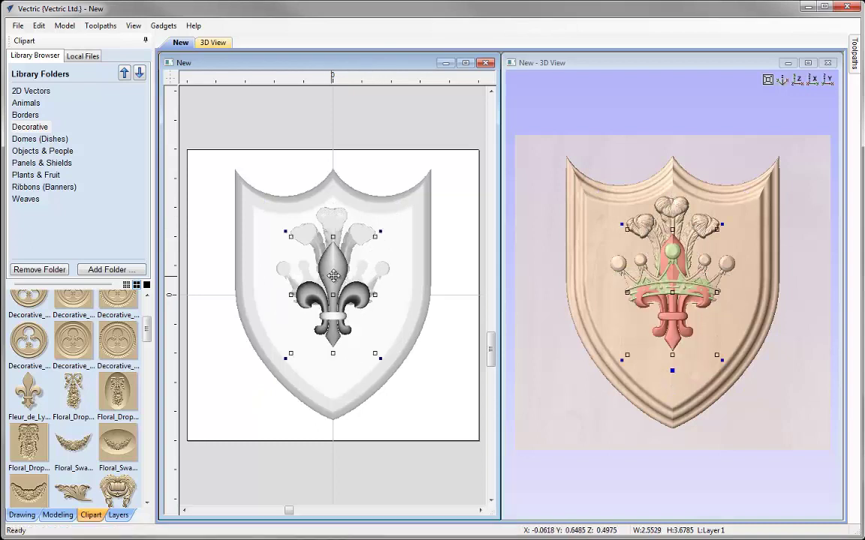
pyautogui.moveTo(337, 282); pyautogui.dragTo(334, 352)
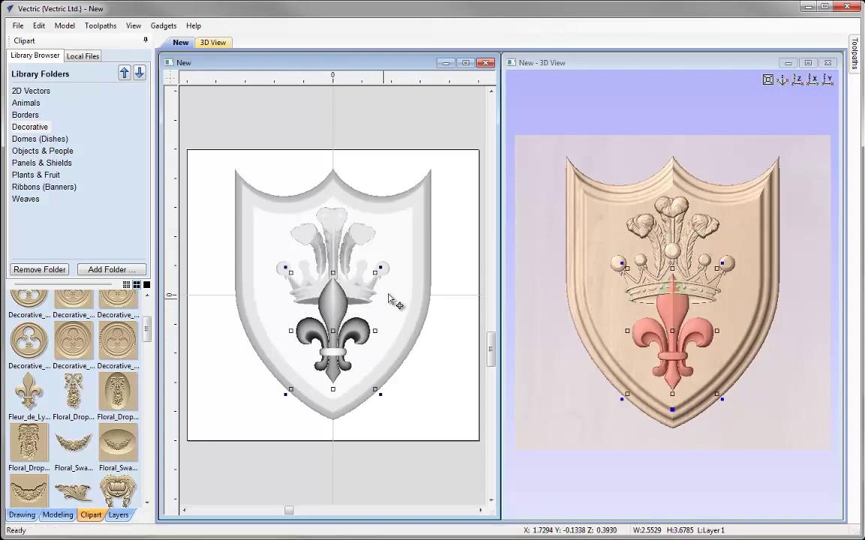
# Step: Reduce the fleur-de-lys beneath the crown to about 1.98 by 2.85 inches
pyautogui.press('Escape')
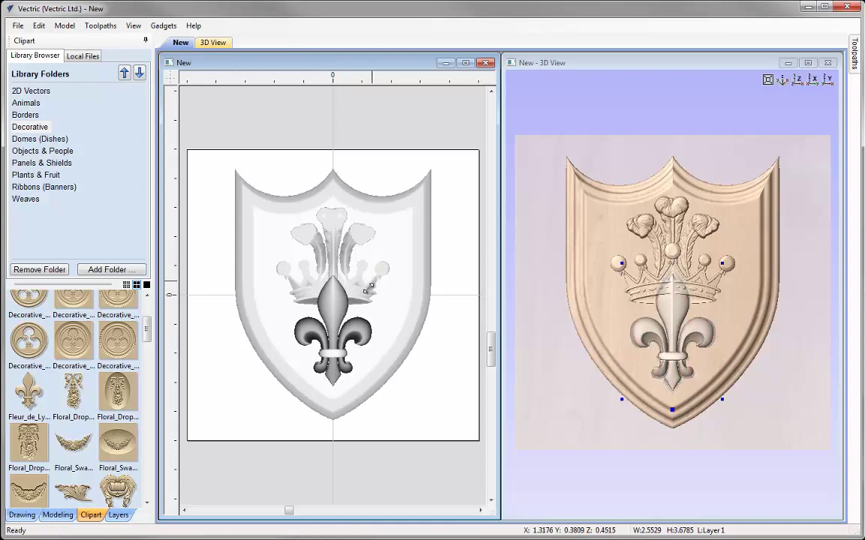
pyautogui.click(333, 289)
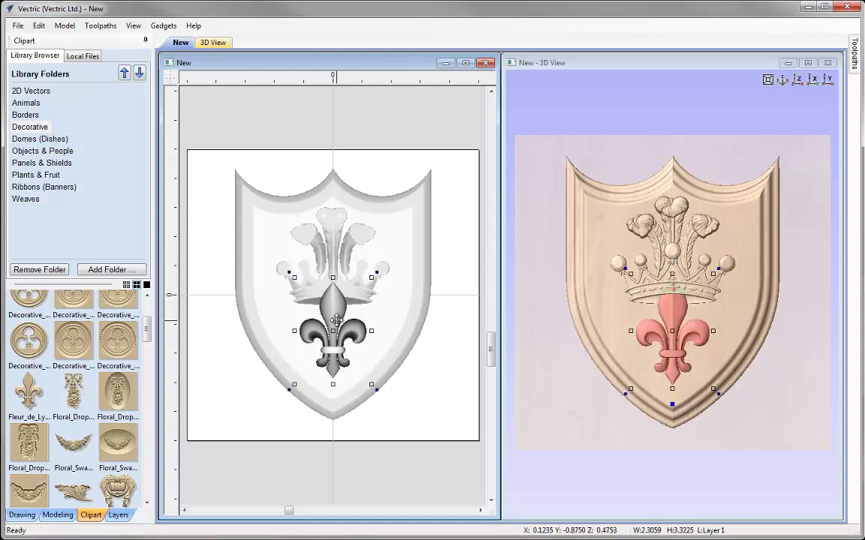
pyautogui.press('Escape')
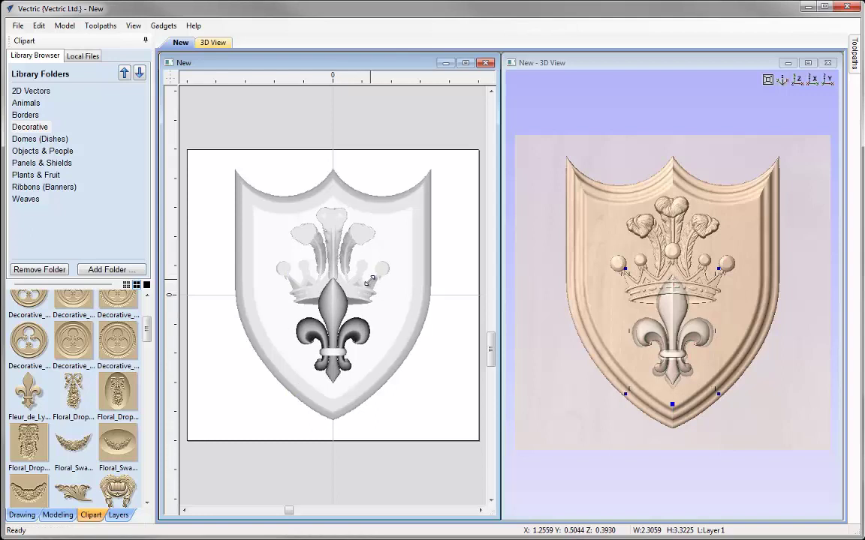
pyautogui.click(347, 379)
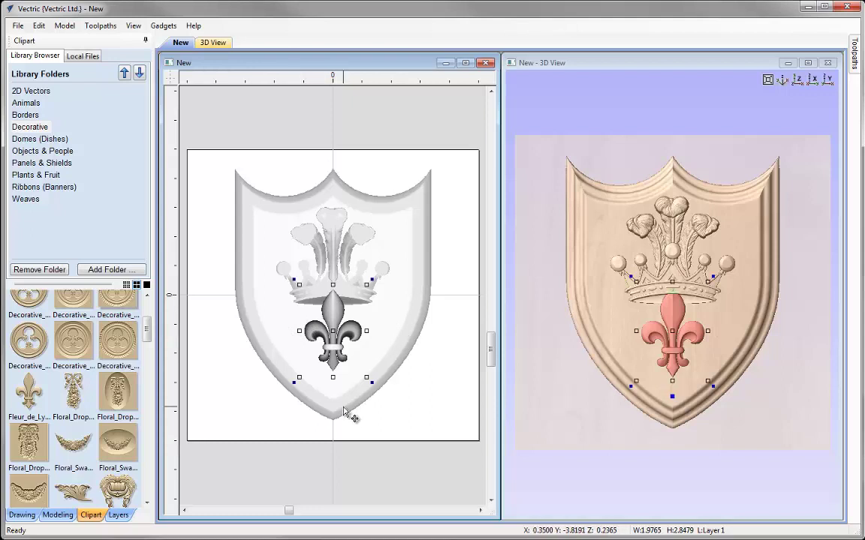
# Step: Copy the fleur-de-lys level to the left of the original and shrink the copy to about 1.36 by 1.96 inches
pyautogui.moveTo(29, 391); pyautogui.dragTo(181, 293)
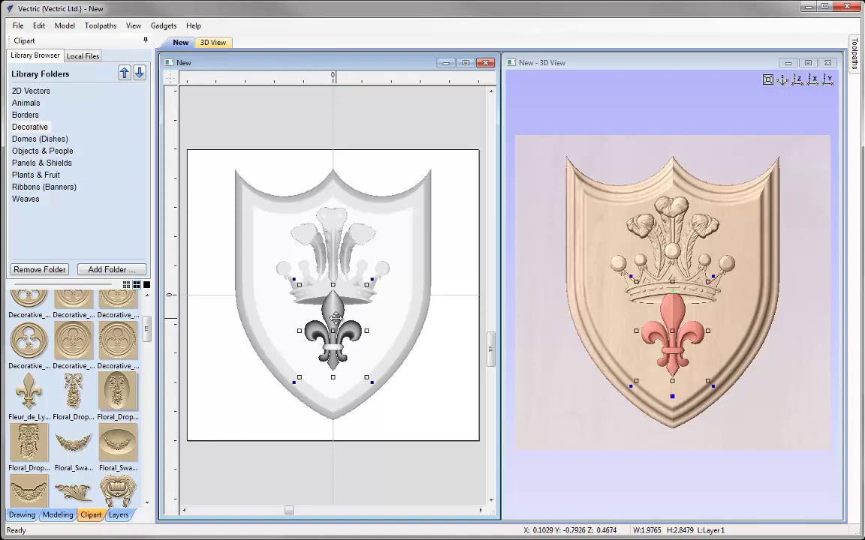
pyautogui.moveTo(336, 321); pyautogui.dragTo(277, 321)
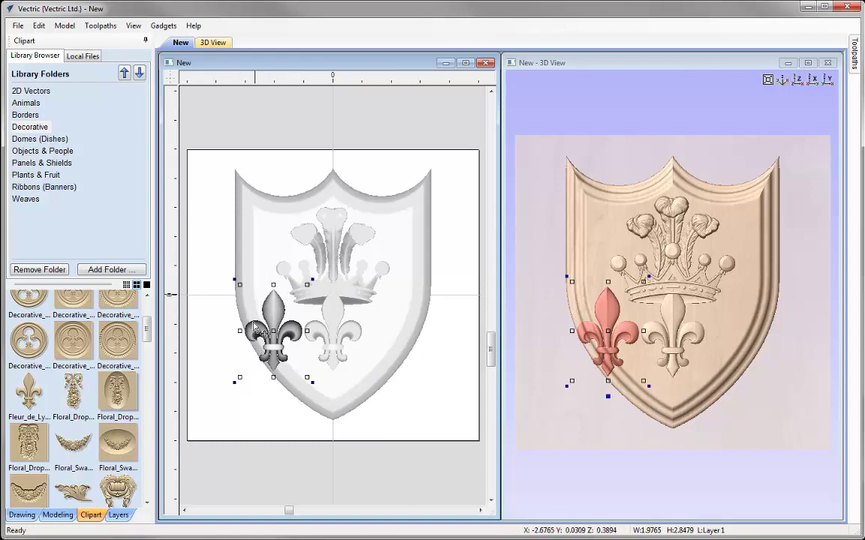
pyautogui.click(303, 290)
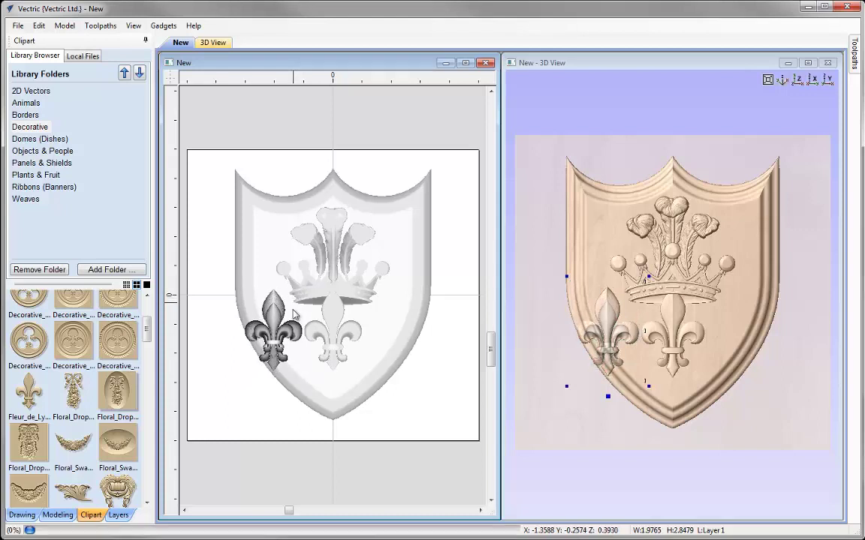
pyautogui.click(276, 340)
pyautogui.click(270, 274)
pyautogui.click(277, 332)
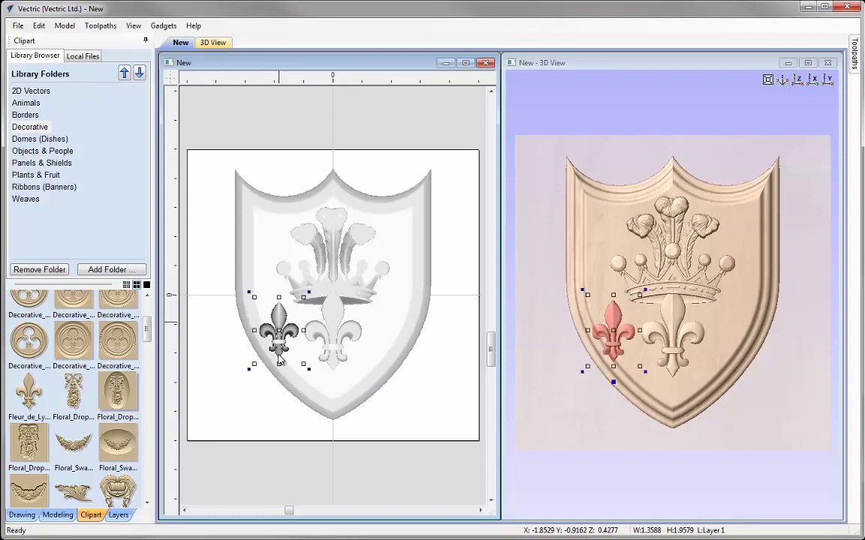
# Step: Reduce the copied fleur-de-lys to about 1.11 by 1.60 inches and shift it inside the shield's left border
pyautogui.moveTo(306, 325); pyautogui.dragTo(310, 324)
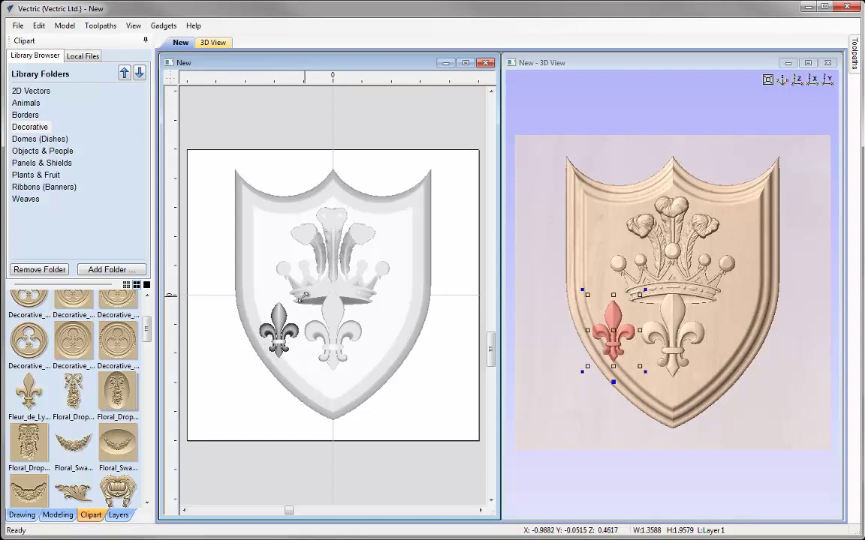
pyautogui.press('Escape')
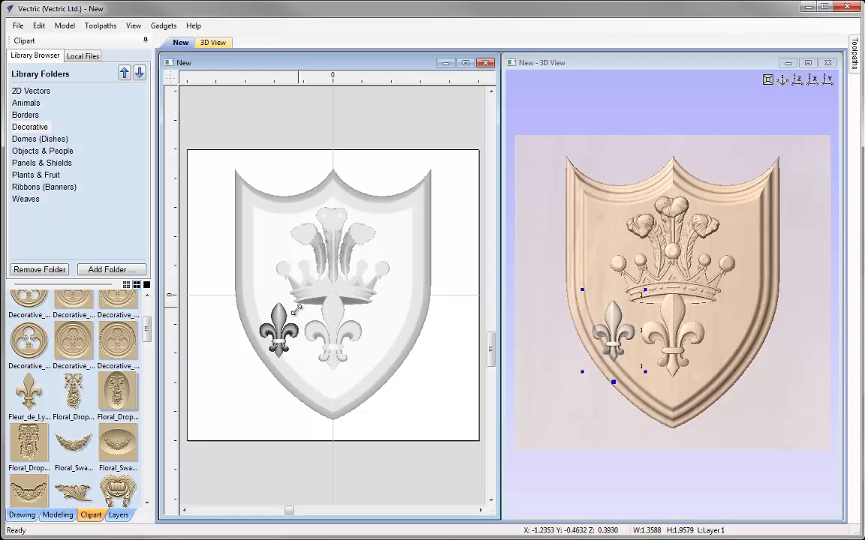
pyautogui.click(282, 318)
pyautogui.moveTo(282, 318); pyautogui.dragTo(293, 329)
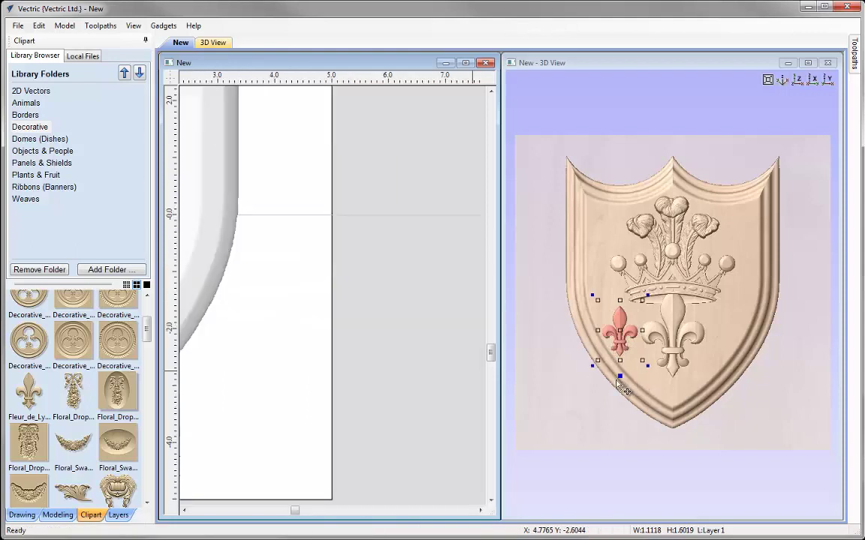
# Step: Check the small fleur-de-lys up close in 3D and nudge it slightly towards the large one
pyautogui.click(577, 365)
pyautogui.scroll(3, 590, 379)
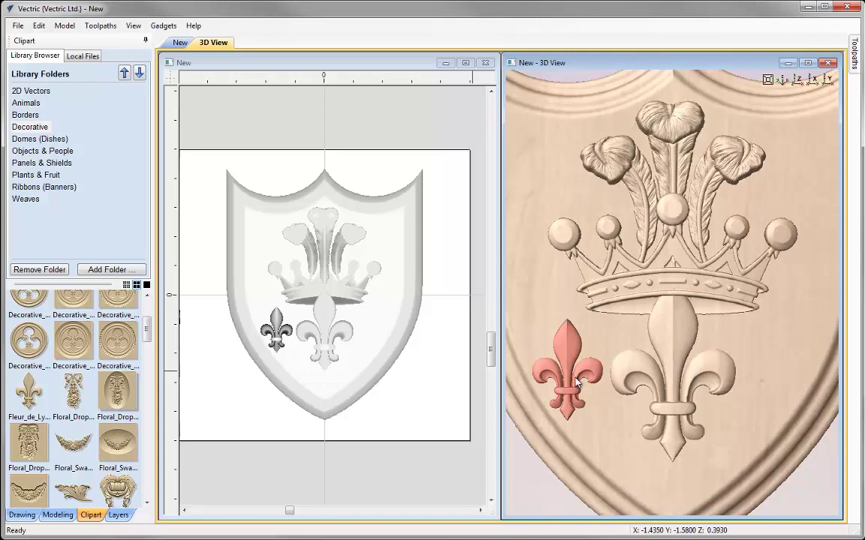
pyautogui.click(767, 79)
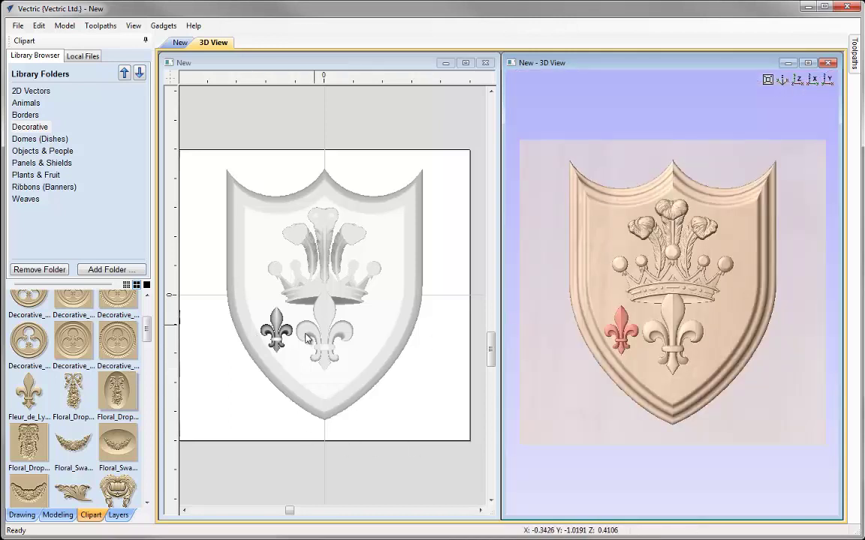
pyautogui.click(277, 336)
pyautogui.moveTo(277, 338); pyautogui.dragTo(279, 339)
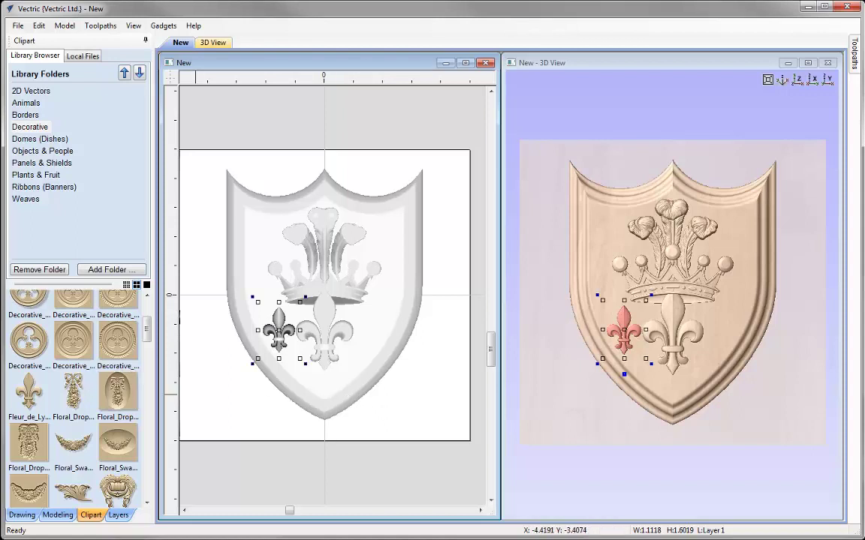
pyautogui.click(675, 338)
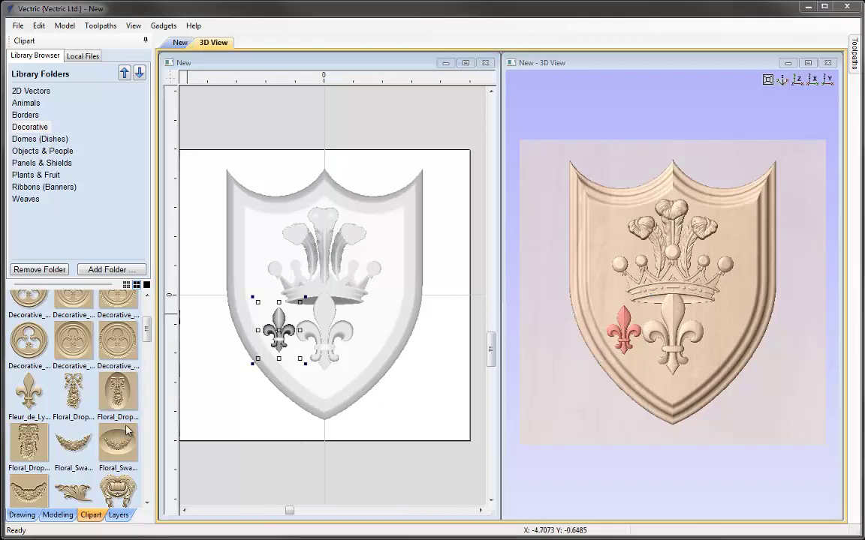
pyautogui.moveTo(702, 363)
pyautogui.mouseDown()
pyautogui.moveTo(667, 330)
pyautogui.moveTo(659, 296)
pyautogui.moveTo(592, 301)
pyautogui.moveTo(703, 361)
pyautogui.mouseUp()
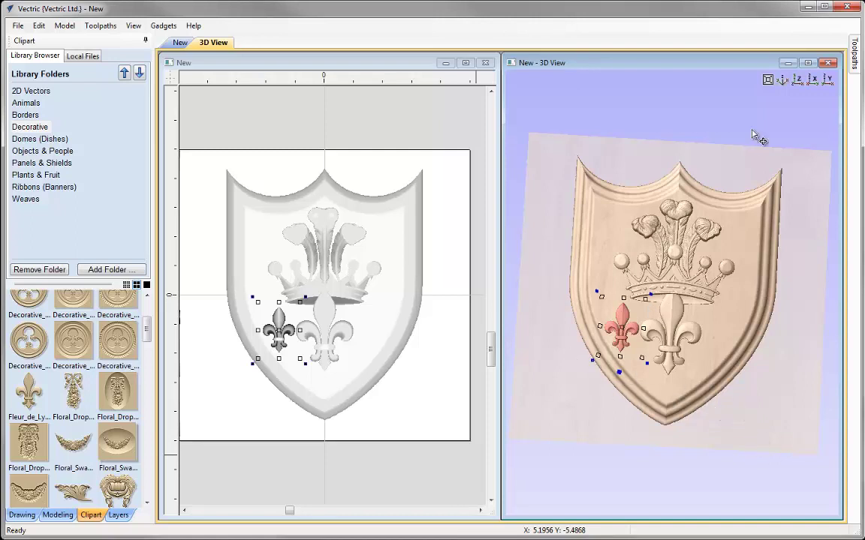
pyautogui.click(797, 79)
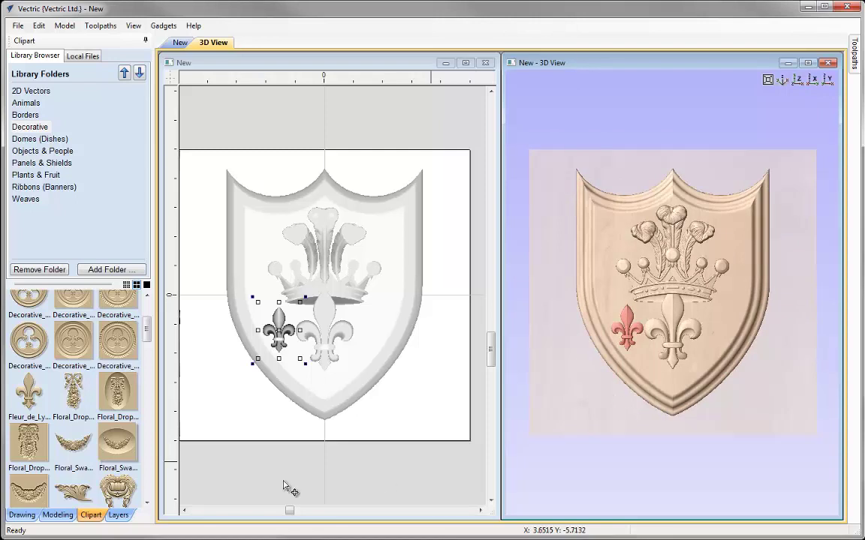
# Step: Insert a new level above the Details level and name it Banner
pyautogui.click(58, 515)
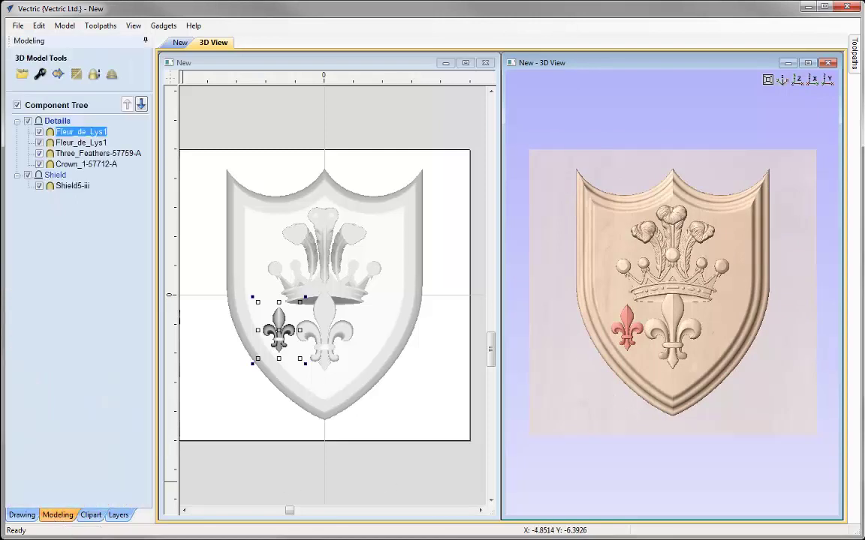
pyautogui.rightClick(61, 125)
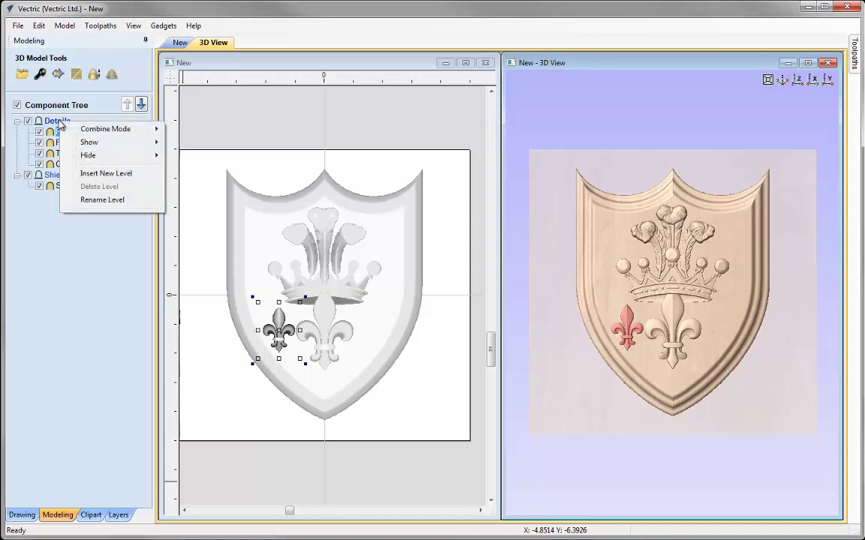
pyautogui.click(106, 173)
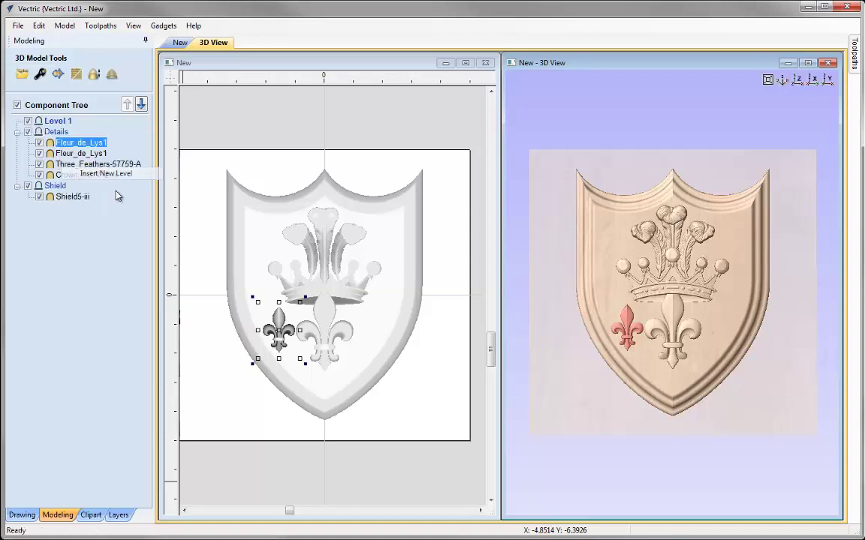
pyautogui.rightClick(66, 124)
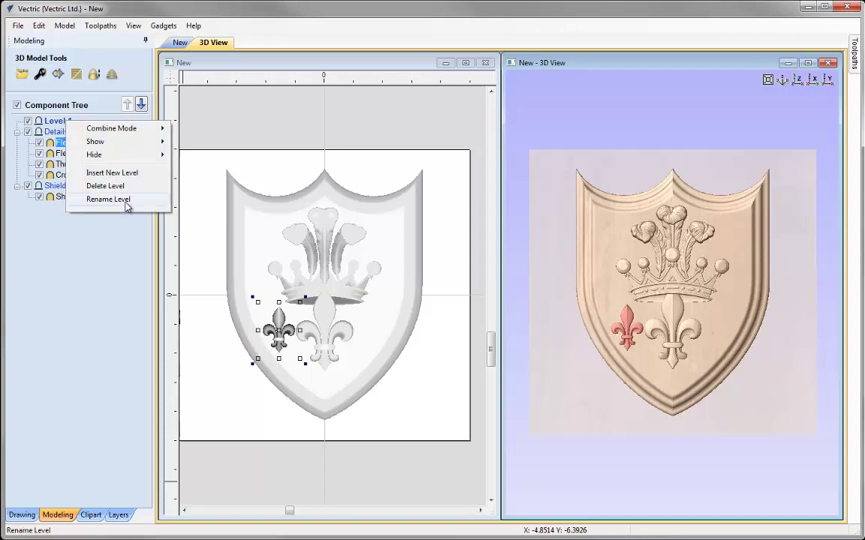
pyautogui.click(126, 200)
pyautogui.write('Banner')
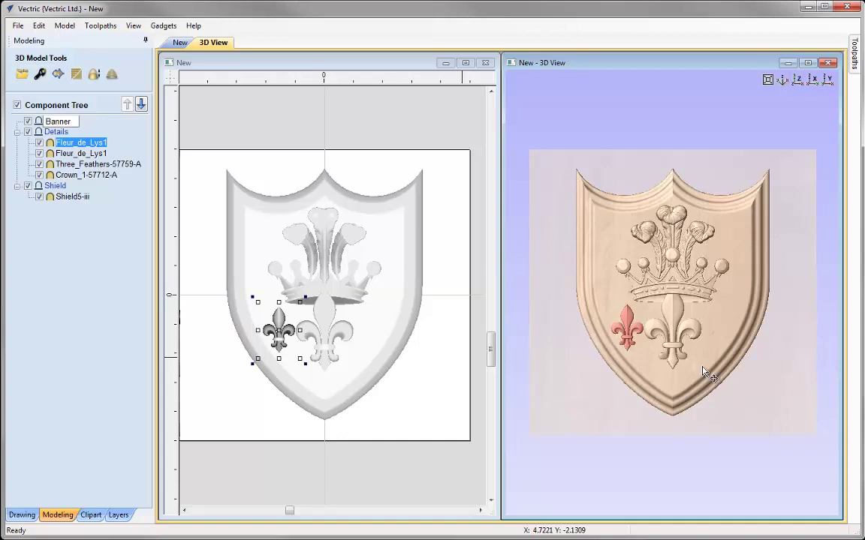
pyautogui.click(81, 232)
# Step: Set the combine mode of the Banner level to Merge
pyautogui.click(57, 123)
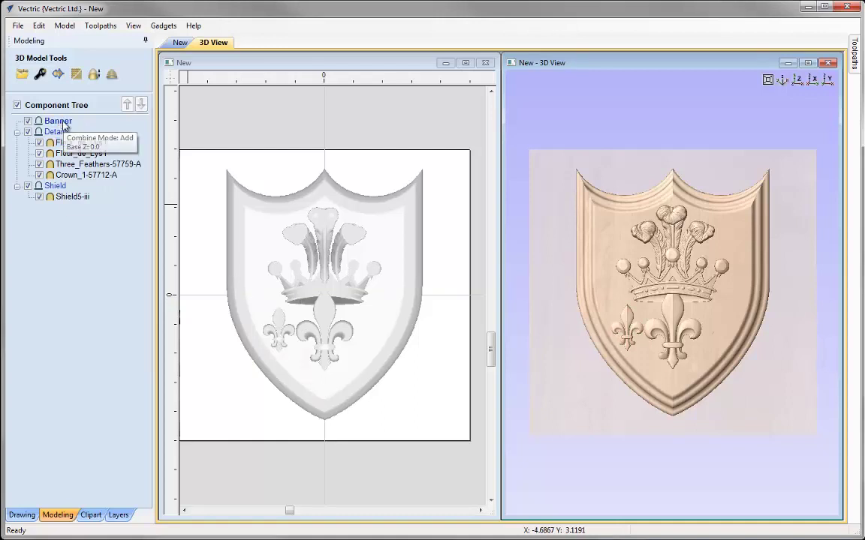
pyautogui.rightClick(64, 126)
pyautogui.moveTo(127, 132)
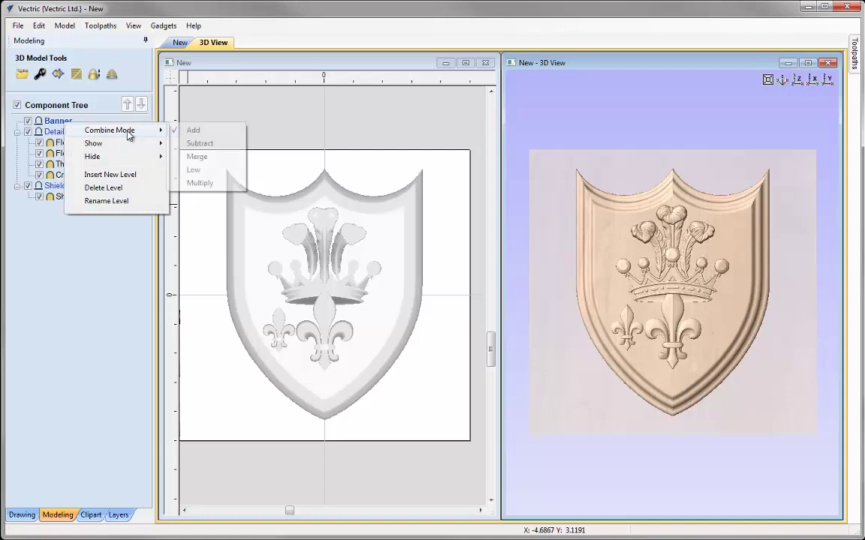
pyautogui.click(200, 156)
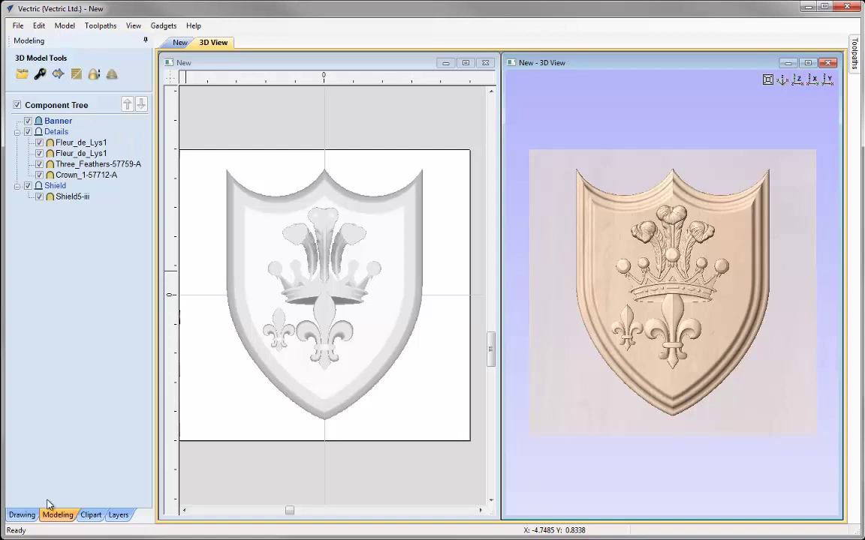
# Step: Add the Banner clipart from the Ribbons (Banners) library folder to the Banner level
pyautogui.click(91, 515)
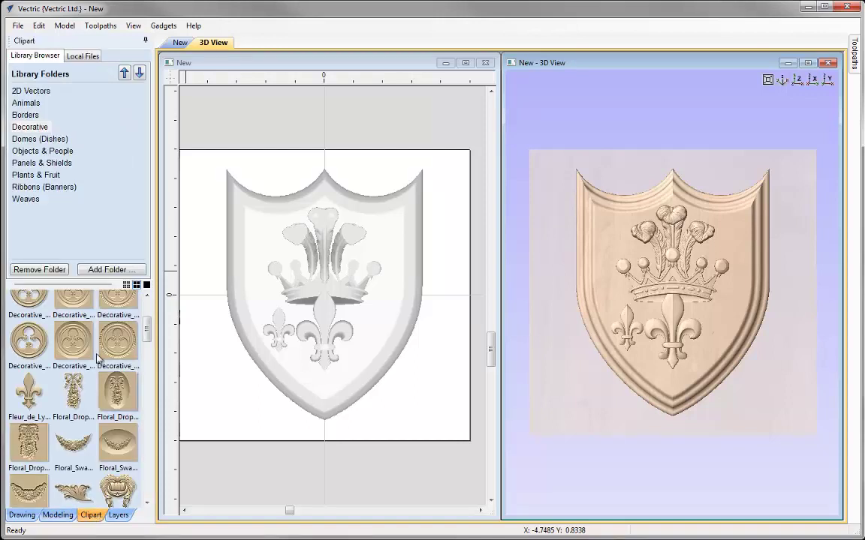
pyautogui.click(68, 189)
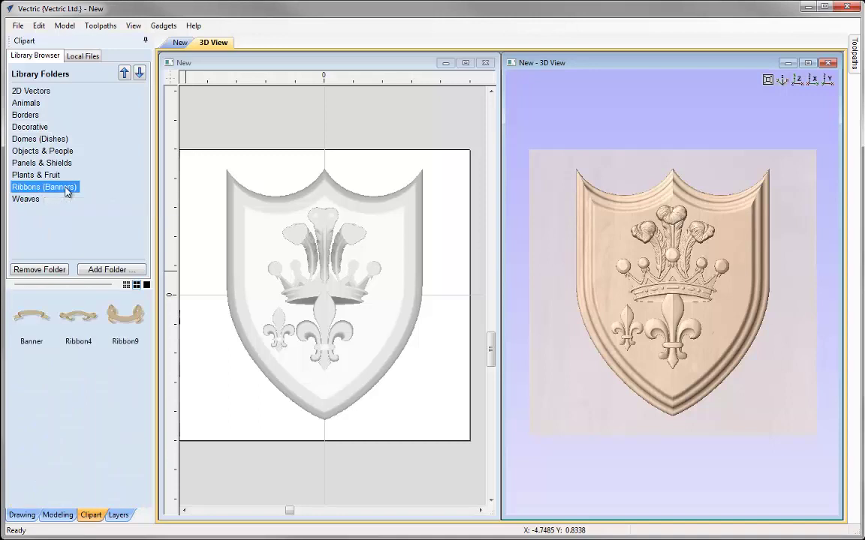
pyautogui.doubleClick(32, 315)
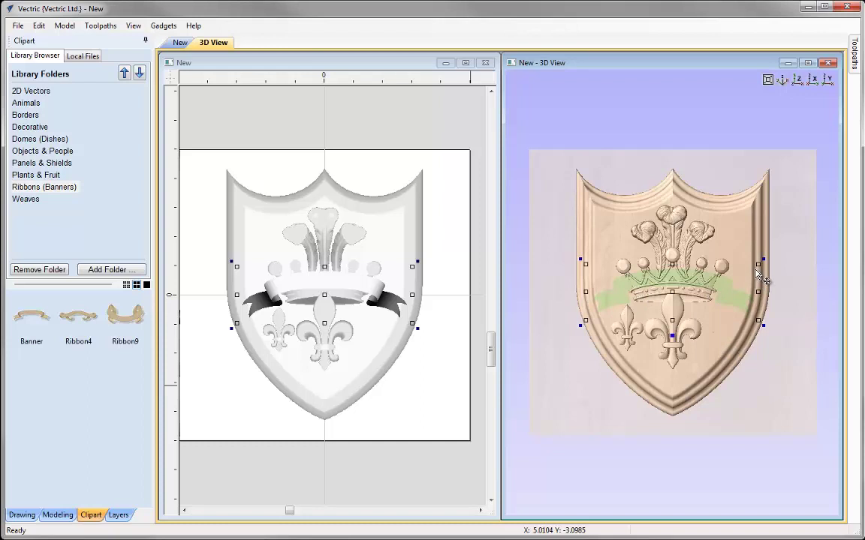
# Step: Enlarge the ribbon to about 9.80 by 2.79 inches and place it centred across the shield's lower tip
pyautogui.moveTo(759, 269); pyautogui.dragTo(696, 379)
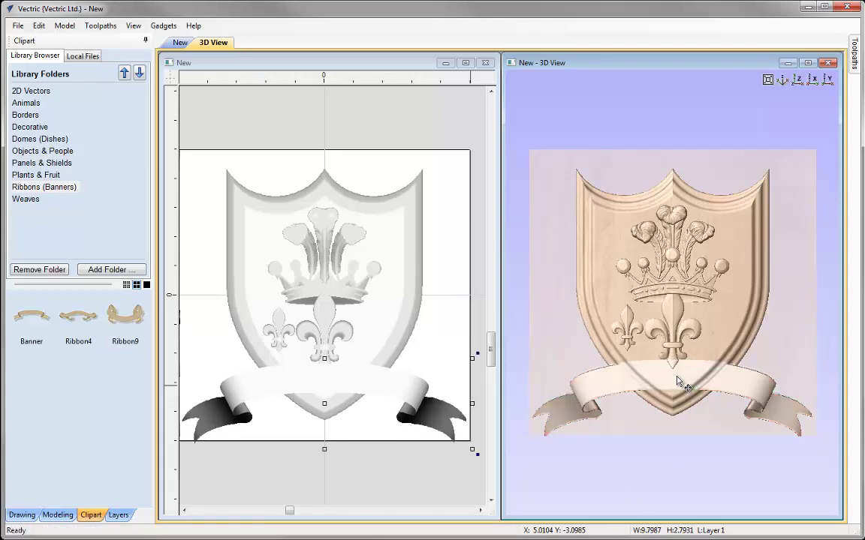
pyautogui.click(675, 432)
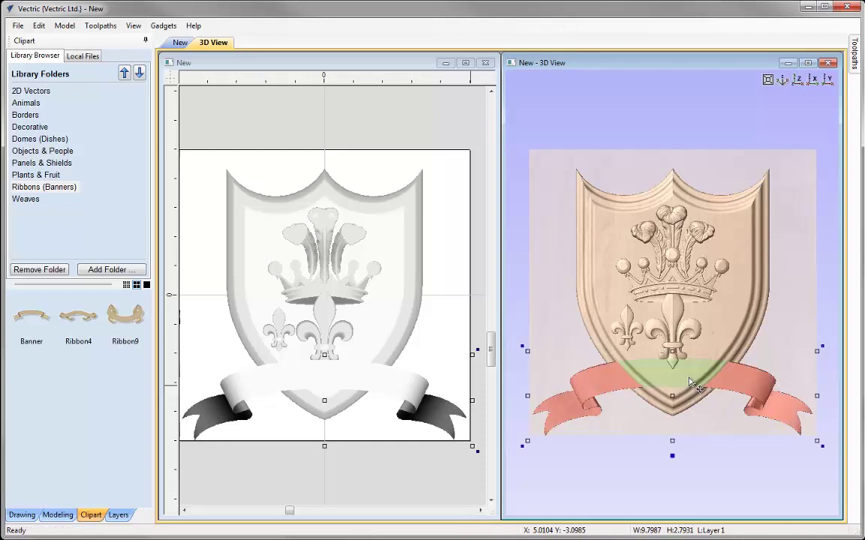
pyautogui.click(675, 444)
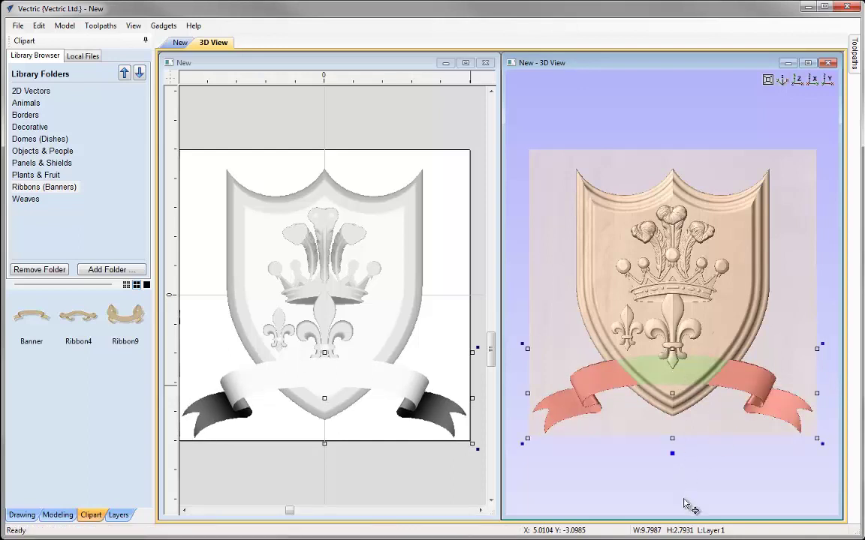
pyautogui.click(745, 454)
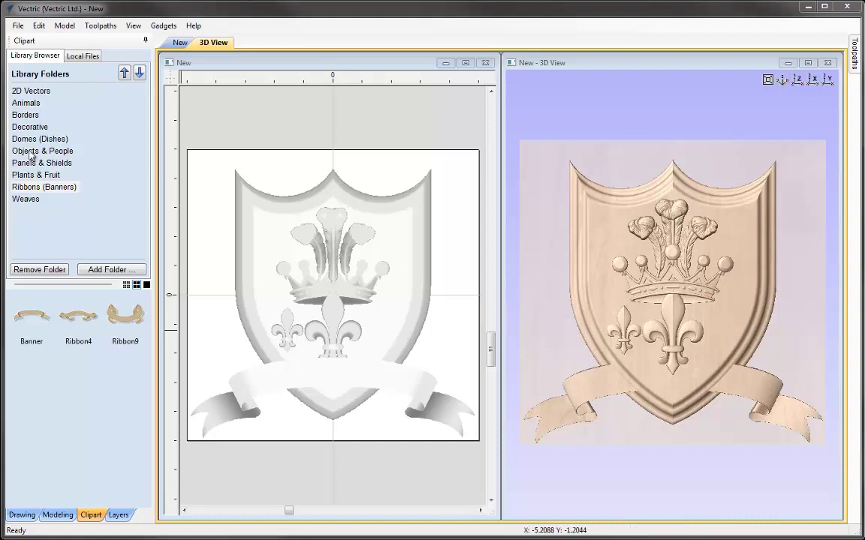
# Step: Add the Flourish Repeat 2 clipart from the Decorative library folder to the model
pyautogui.click(27, 128)
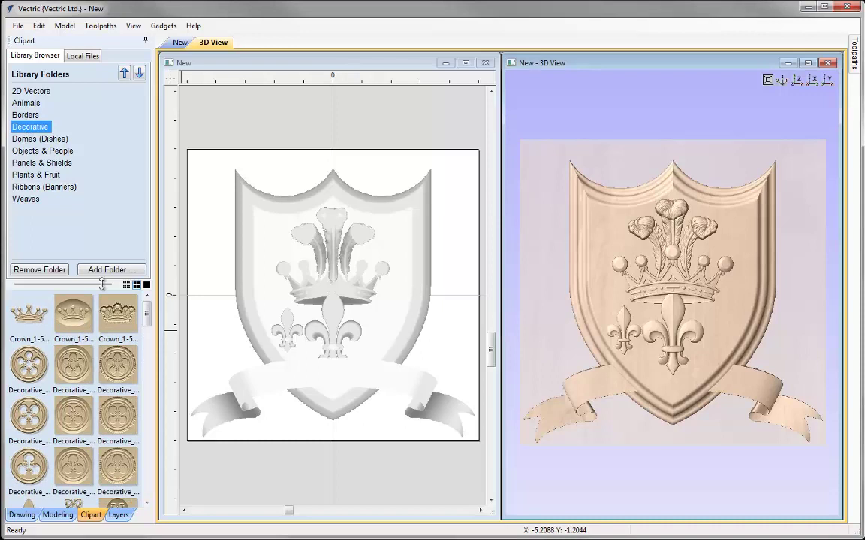
pyautogui.moveTo(147, 317); pyautogui.dragTo(147, 344)
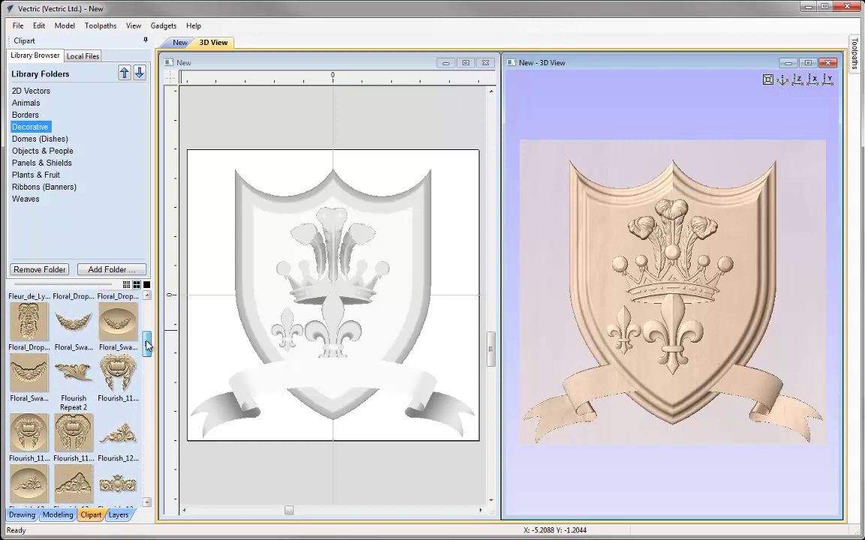
pyautogui.doubleClick(66, 379)
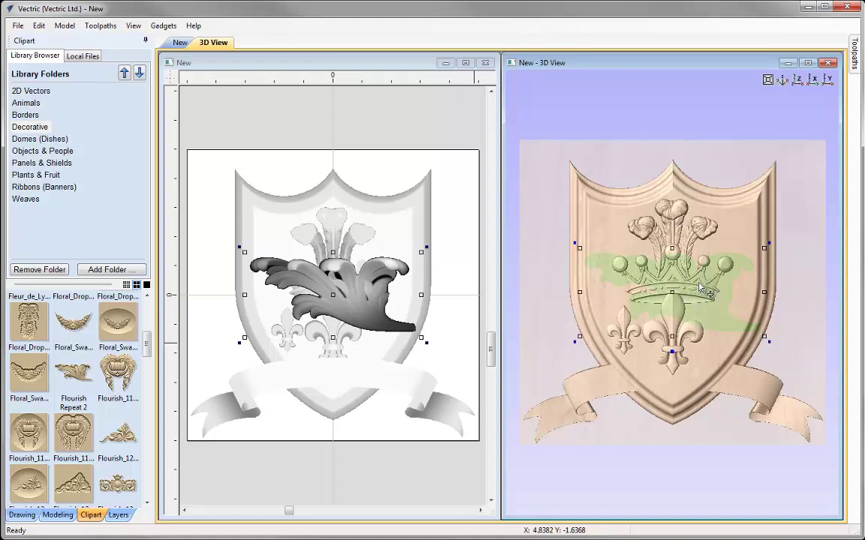
# Step: Move the flourish to the shield's lower left side above the ribbon and reduce it to about 4.21 by 1.90 inches
pyautogui.moveTo(698, 306); pyautogui.dragTo(561, 343)
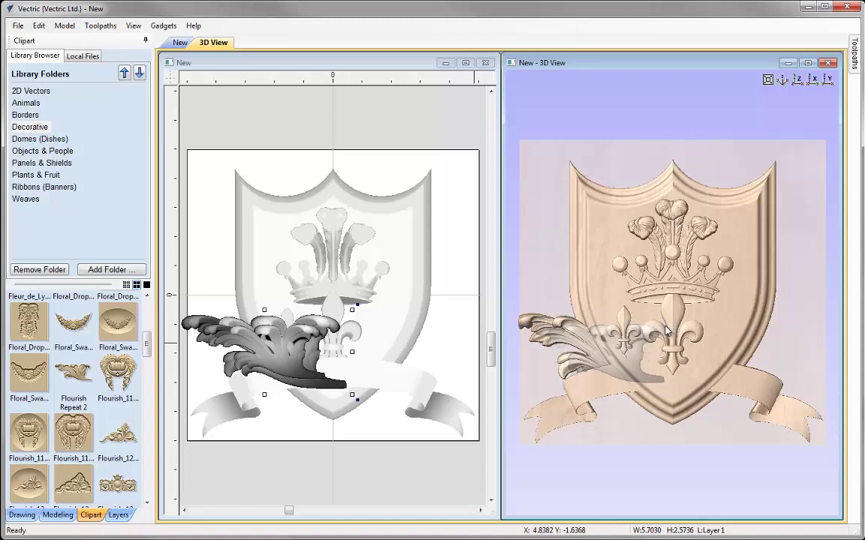
pyautogui.click(620, 366)
pyautogui.moveTo(620, 365); pyautogui.dragTo(613, 383)
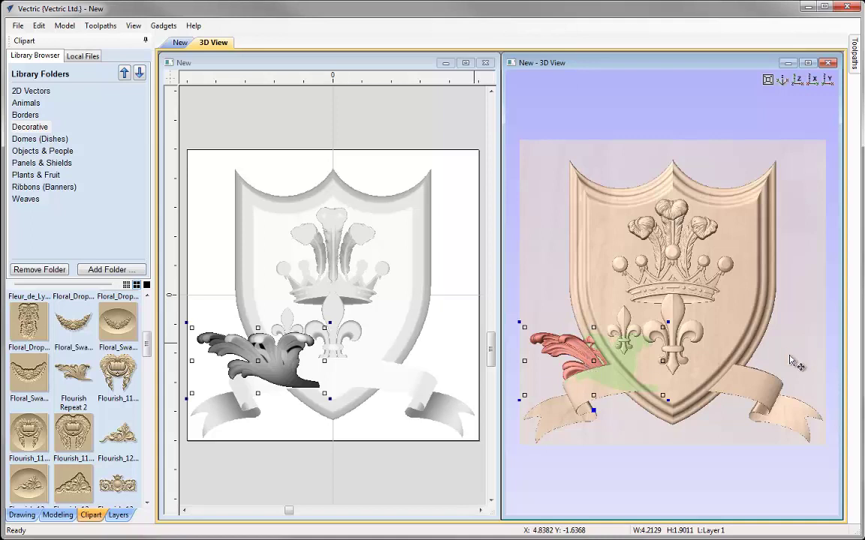
# Step: Hide the Banner and Details levels in the component tree to view the shield on its own
pyautogui.press('F2')
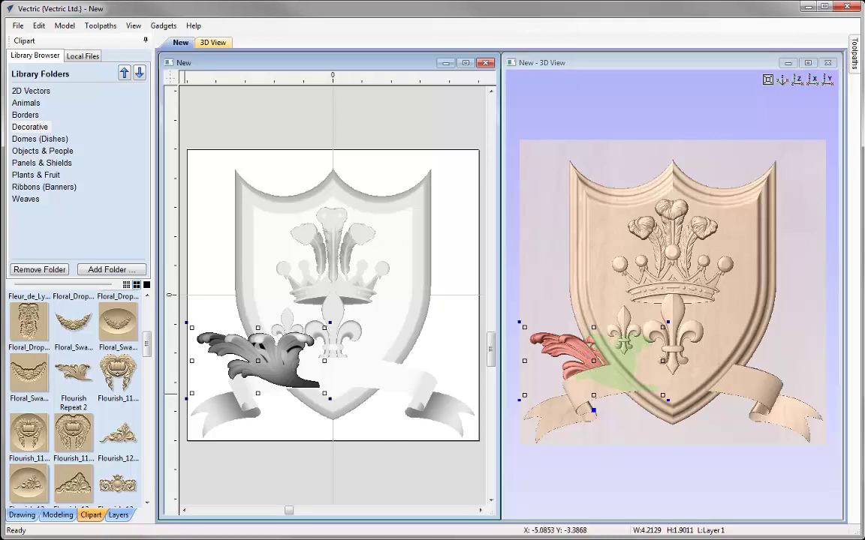
pyautogui.click(59, 516)
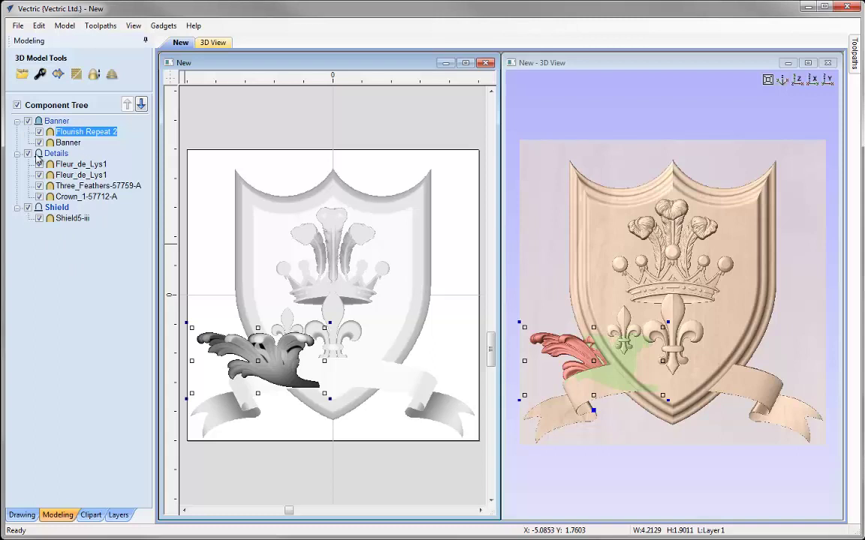
pyautogui.click(27, 121)
pyautogui.click(28, 154)
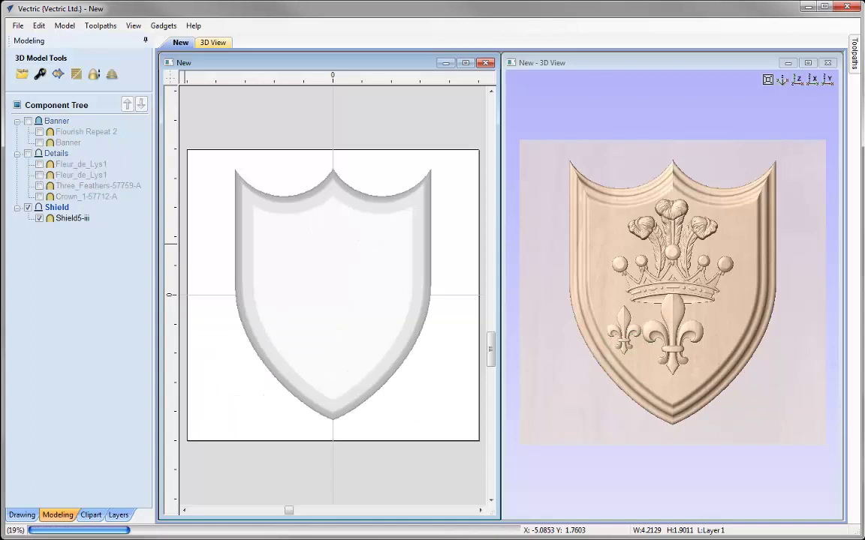
pyautogui.moveTo(45, 212)
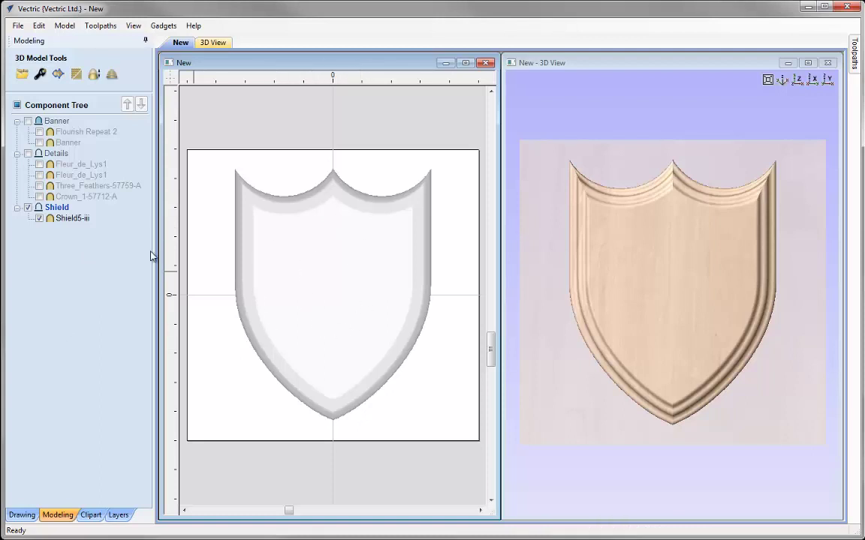
# Step: Show the Details level again and review its fleur-de-lys, feathers and crown components one by one
pyautogui.click(27, 154)
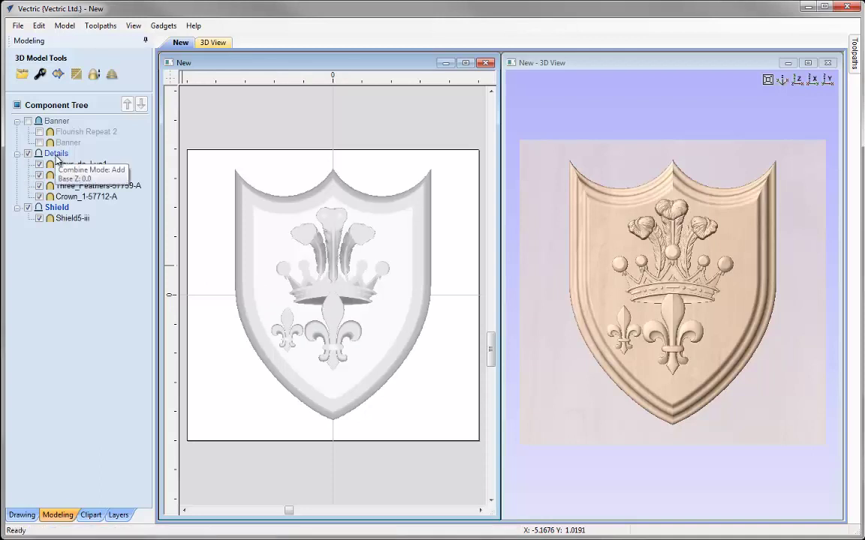
pyautogui.moveTo(58, 163)
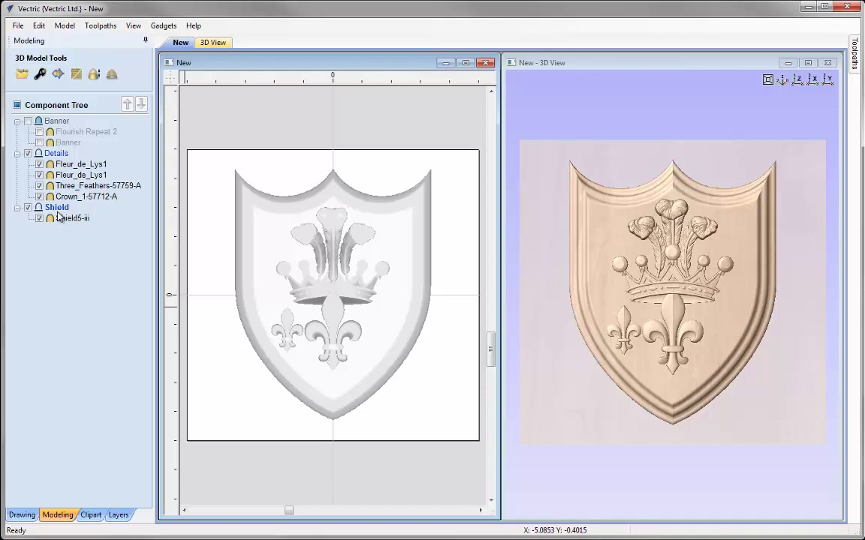
pyautogui.click(70, 175)
pyautogui.press('Down')
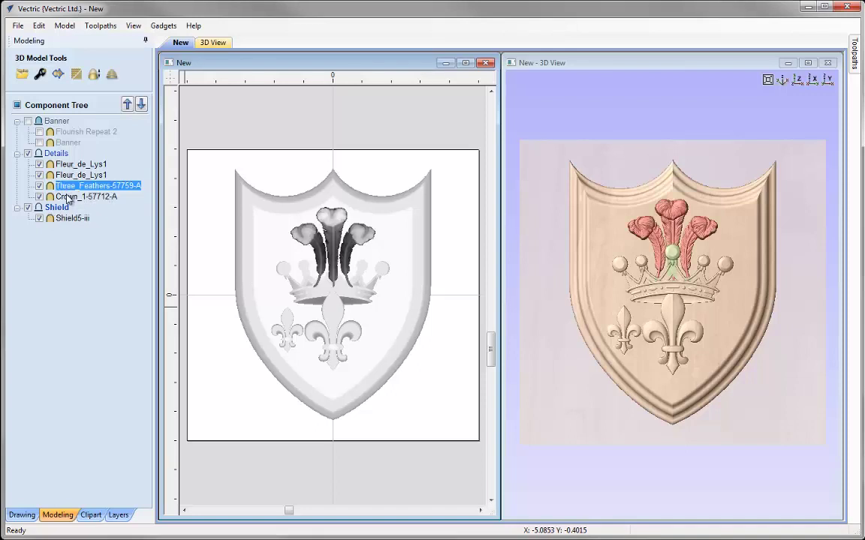
pyautogui.press('Down')
pyautogui.click(66, 164)
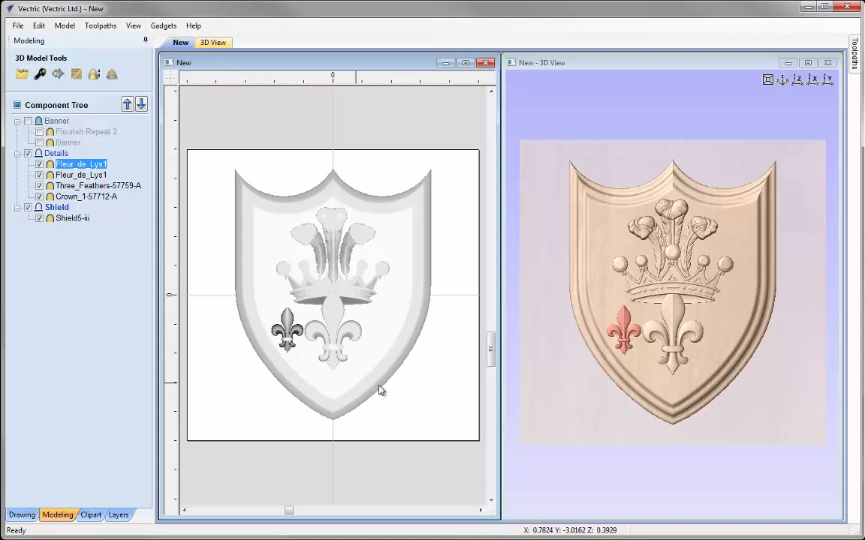
# Step: Show the Banner level again and rename it Banner & Flourish
pyautogui.click(28, 122)
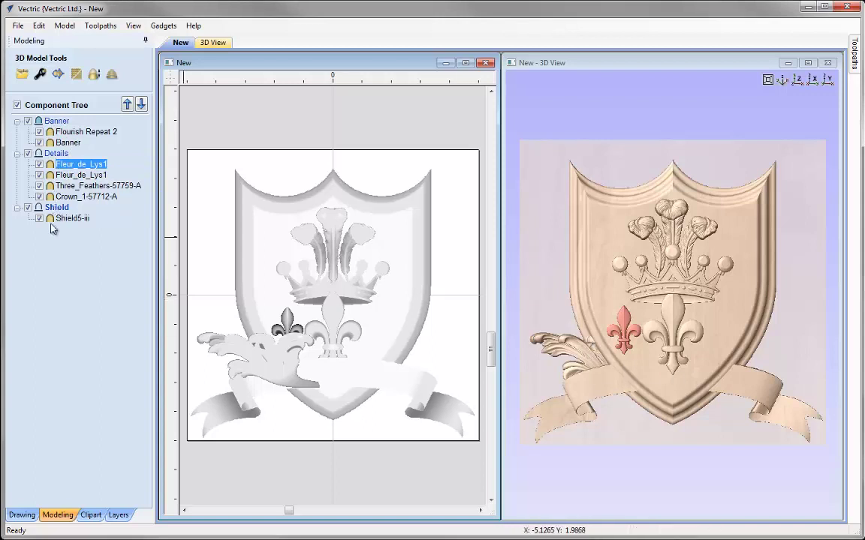
pyautogui.rightClick(66, 124)
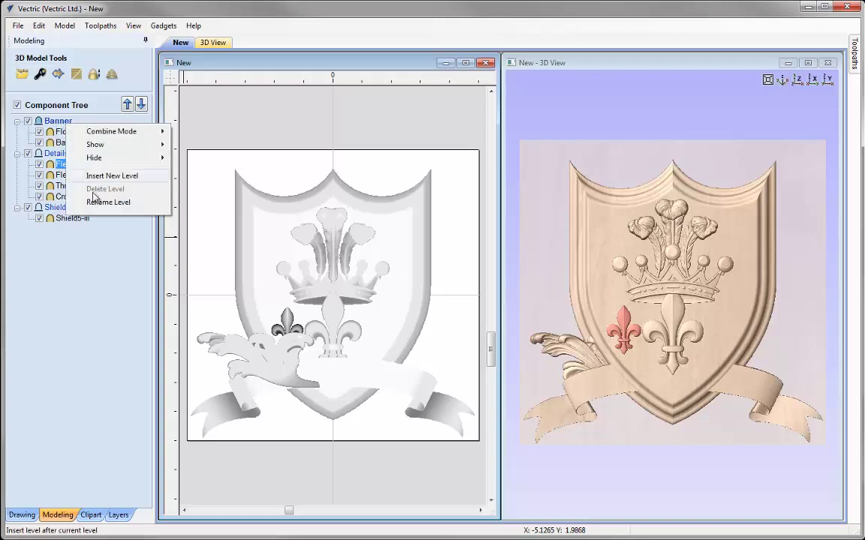
pyautogui.click(106, 201)
pyautogui.click(74, 121)
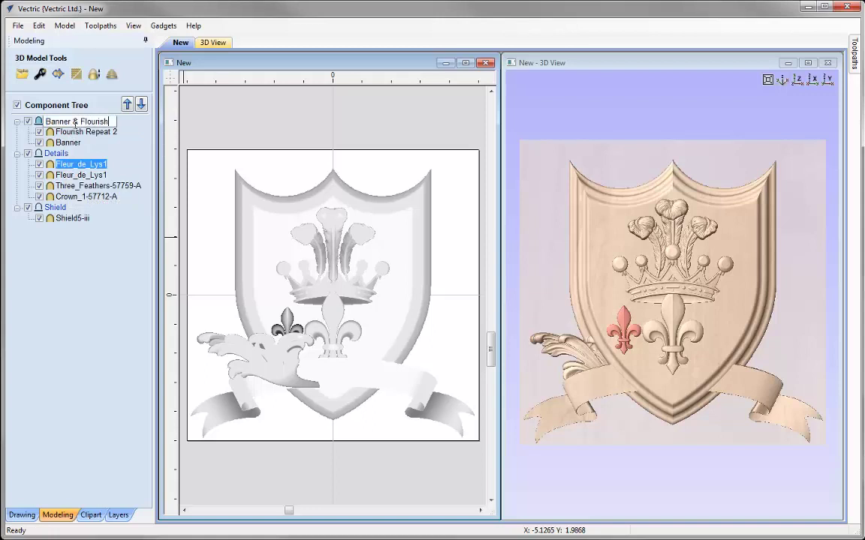
pyautogui.click(59, 250)
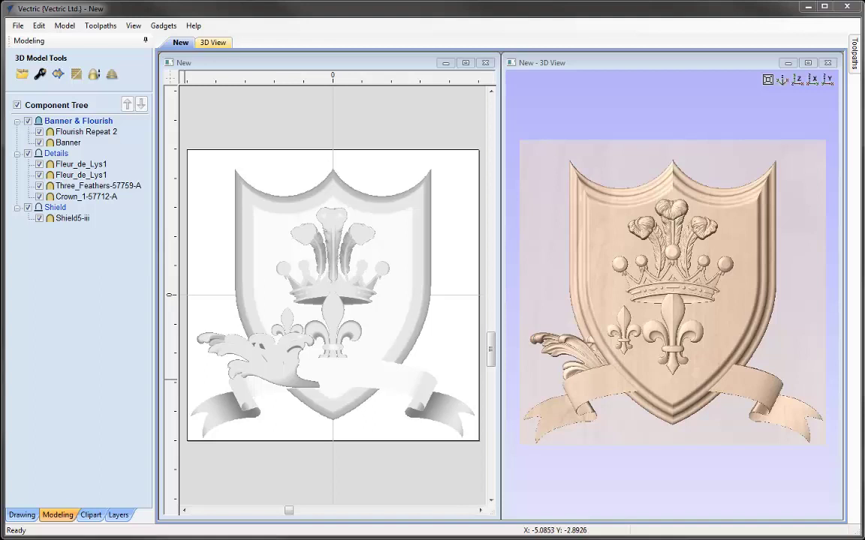
# Step: Set the shape height of the Shield5-iii component to 0.3 inches and check the relief in 3D
pyautogui.click(286, 391)
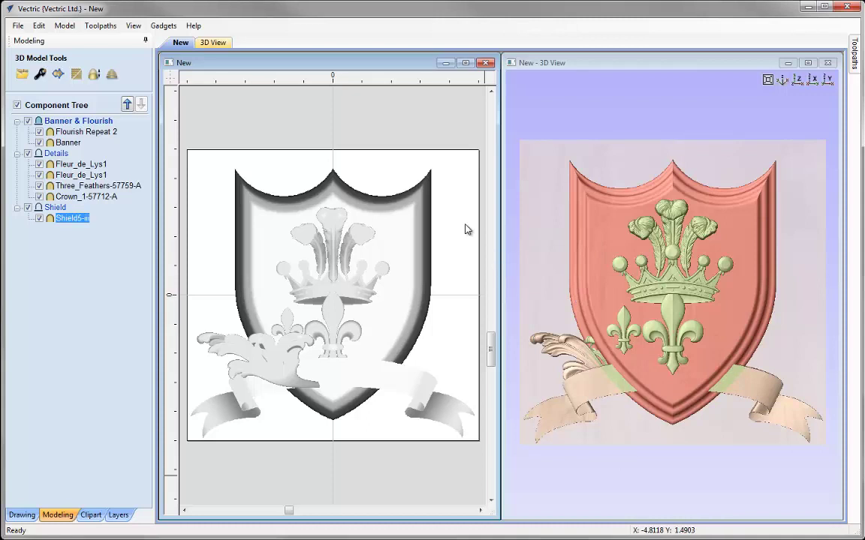
pyautogui.click(40, 74)
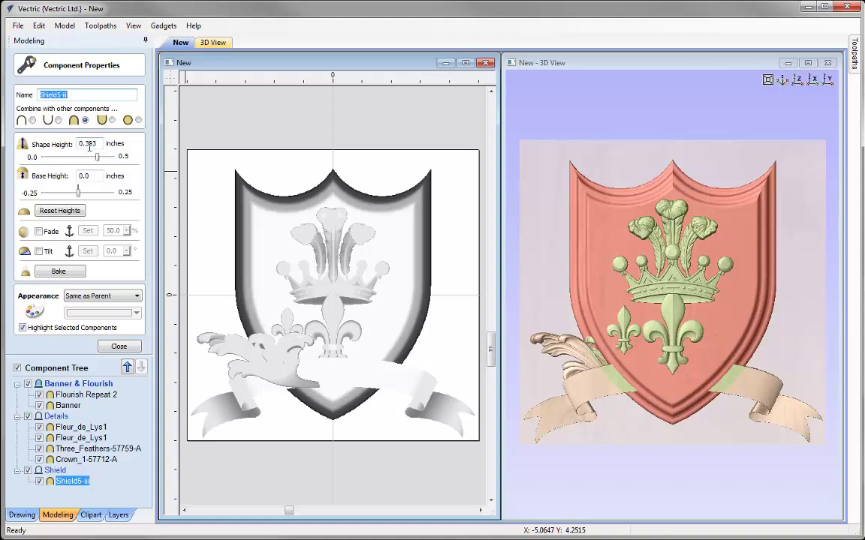
pyautogui.moveTo(87, 144); pyautogui.dragTo(104, 148)
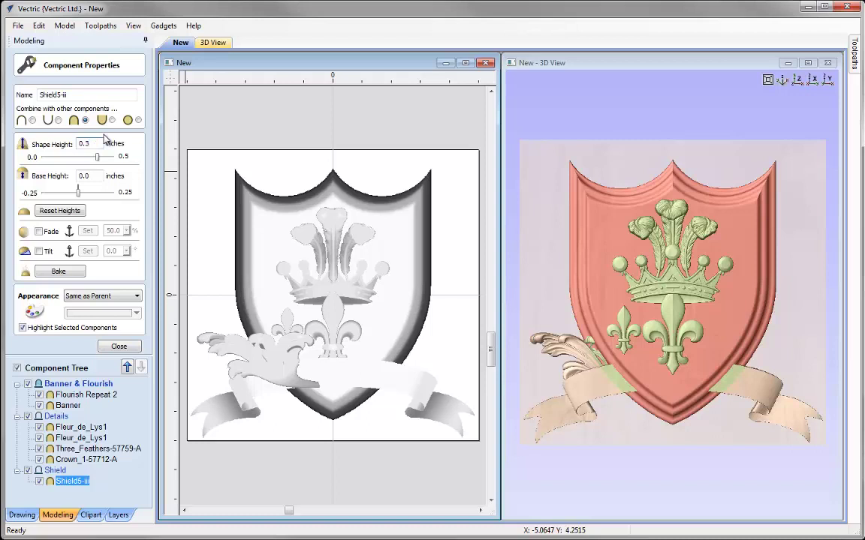
pyautogui.press('Return')
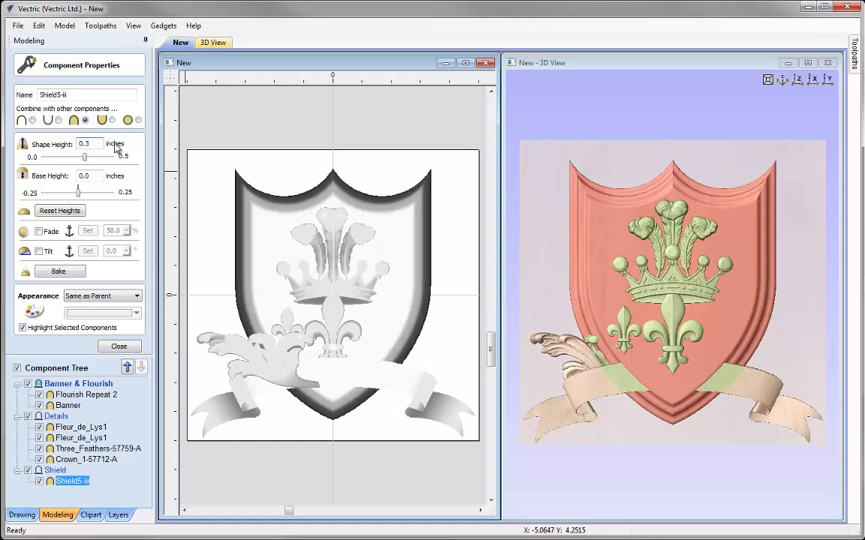
pyautogui.moveTo(702, 318); pyautogui.dragTo(644, 342)
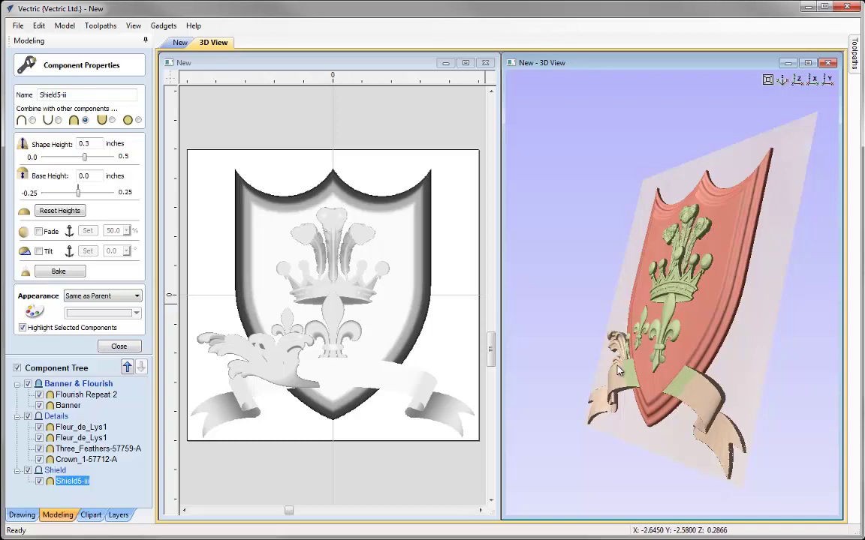
pyautogui.moveTo(669, 321); pyautogui.dragTo(743, 390)
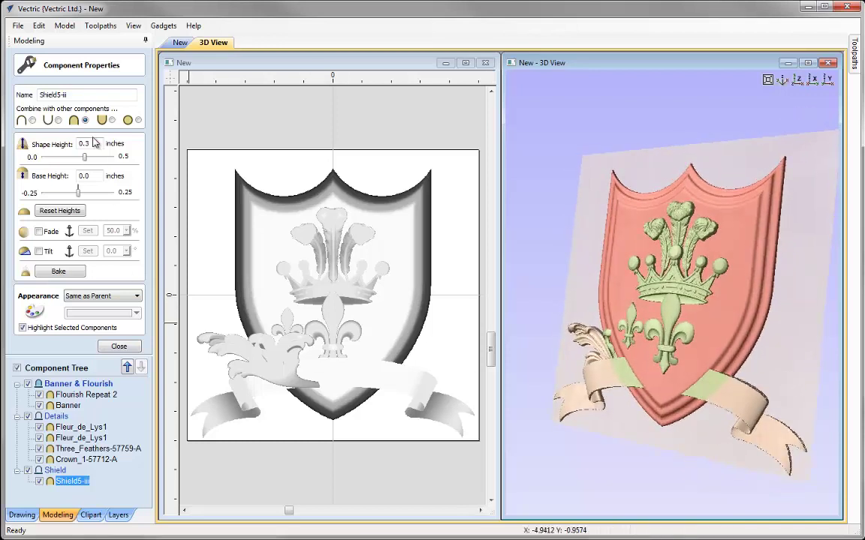
pyautogui.moveTo(743, 352); pyautogui.dragTo(839, 150)
pyautogui.click(797, 80)
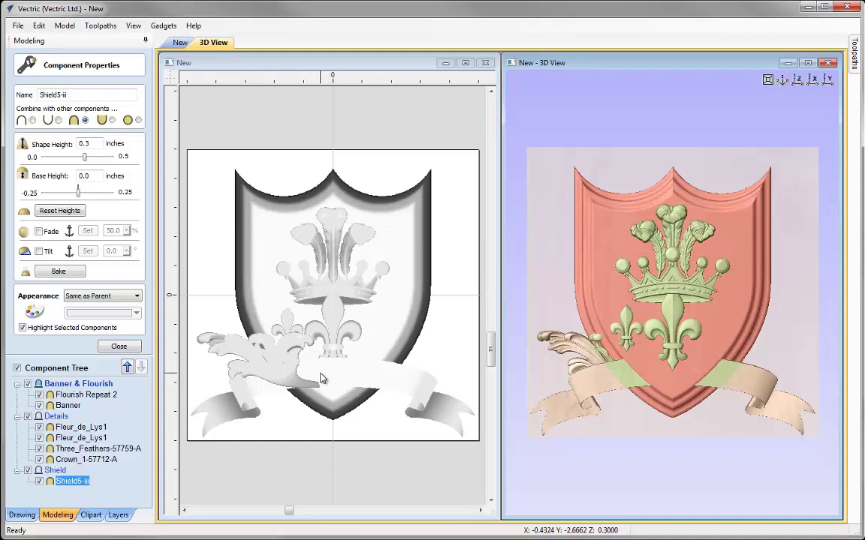
# Step: Enable Fade on the shield component and set its direction from the top centre of the material down to the bottom centre
pyautogui.click(39, 233)
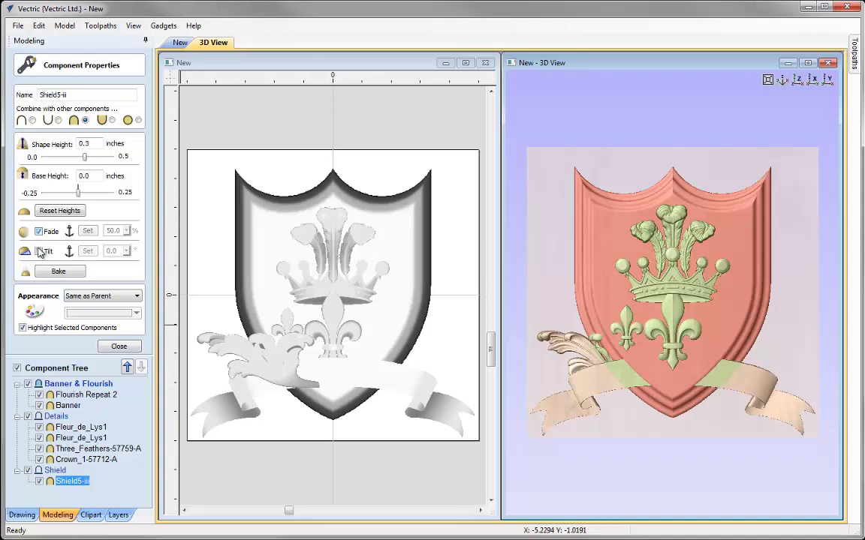
pyautogui.click(88, 231)
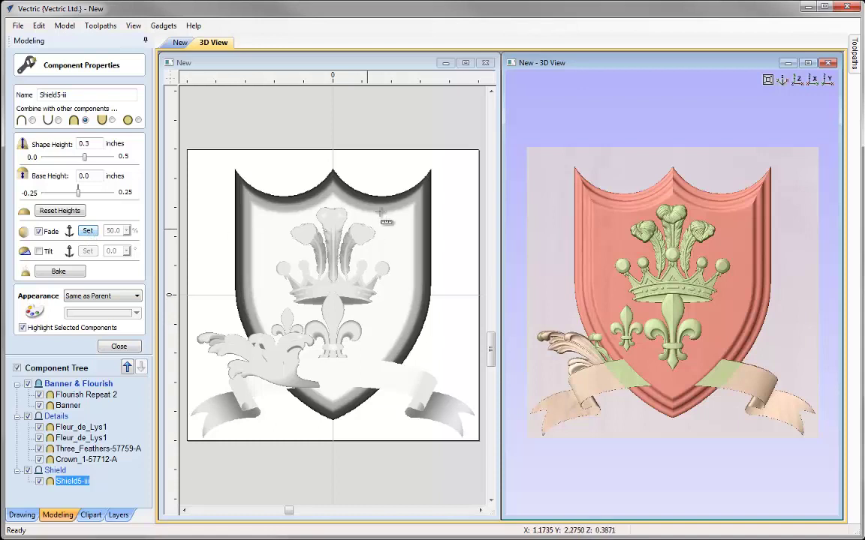
pyautogui.click(333, 155)
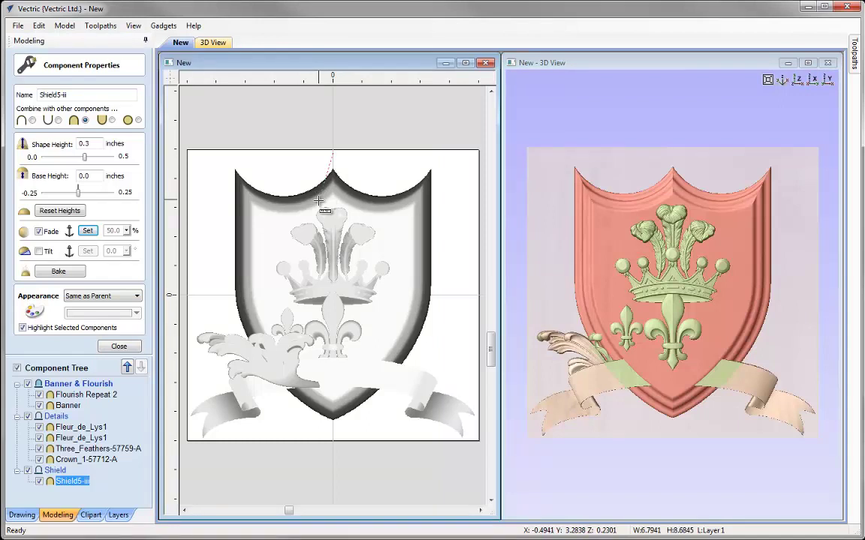
pyautogui.moveTo(319, 201)
pyautogui.mouseDown()
pyautogui.moveTo(285, 195)
pyautogui.moveTo(387, 188)
pyautogui.moveTo(330, 278)
pyautogui.moveTo(243, 355)
pyautogui.moveTo(204, 323)
pyautogui.moveTo(302, 341)
pyautogui.moveTo(409, 304)
pyautogui.moveTo(325, 393)
pyautogui.moveTo(279, 398)
pyautogui.moveTo(319, 411)
pyautogui.moveTo(337, 422)
pyautogui.moveTo(333, 430)
pyautogui.moveTo(332, 160)
pyautogui.moveTo(335, 439)
pyautogui.mouseUp()
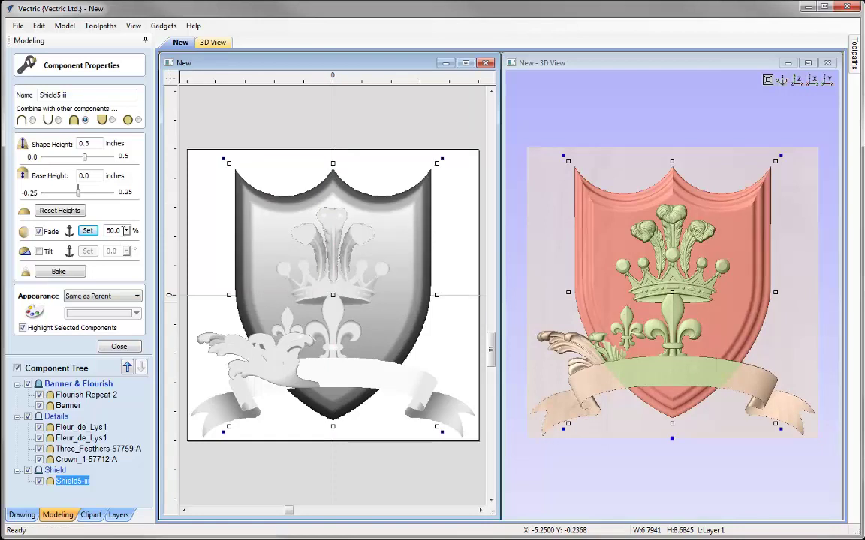
# Step: Set the shape height of the Crown_1-57712-A component to 0.2 inches and maximise the 3D view
pyautogui.moveTo(729, 344); pyautogui.dragTo(728, 371)
pyautogui.moveTo(713, 296); pyautogui.dragTo(743, 298)
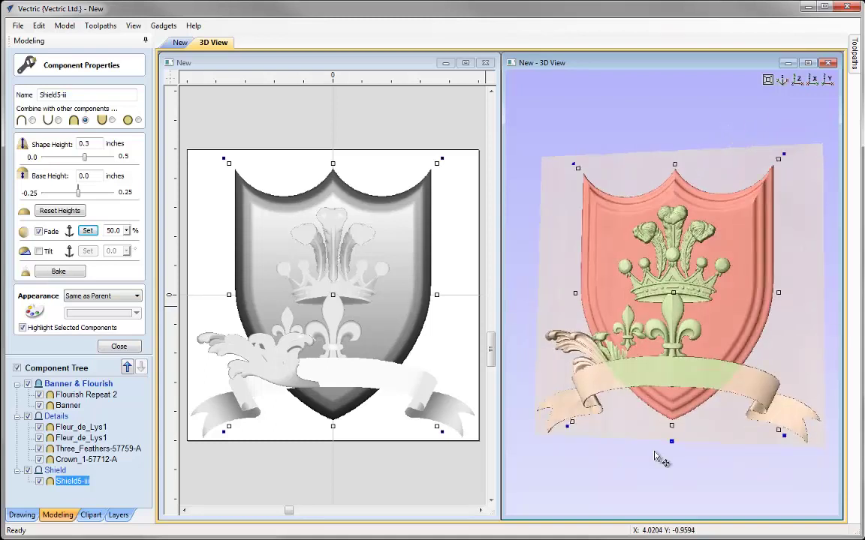
pyautogui.click(797, 79)
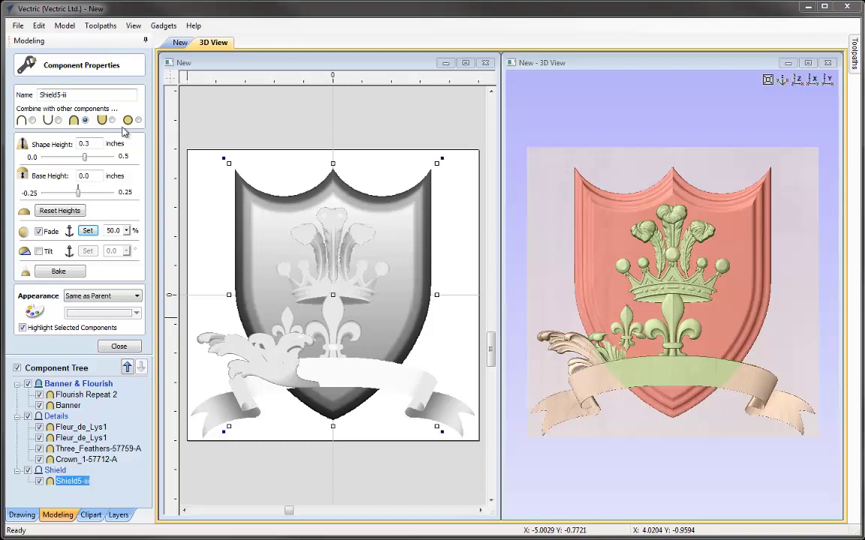
pyautogui.click(78, 460)
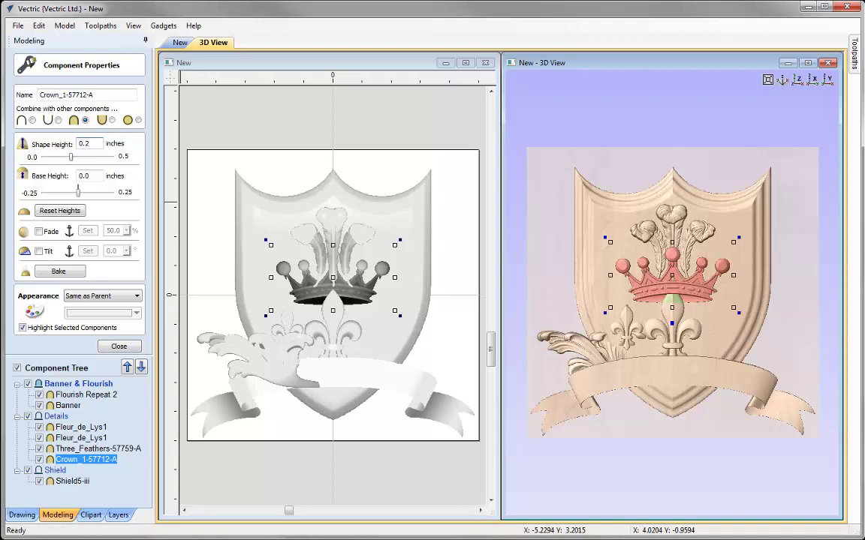
pyautogui.press('Return')
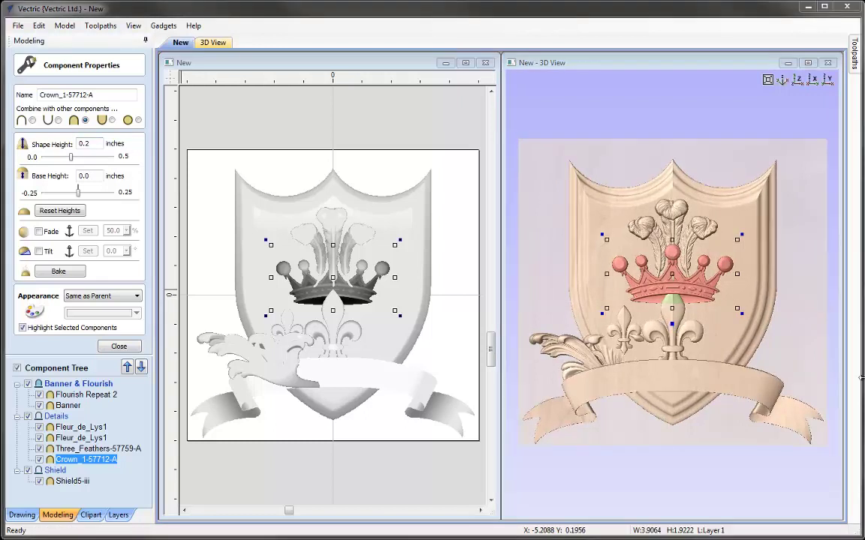
pyautogui.click(808, 65)
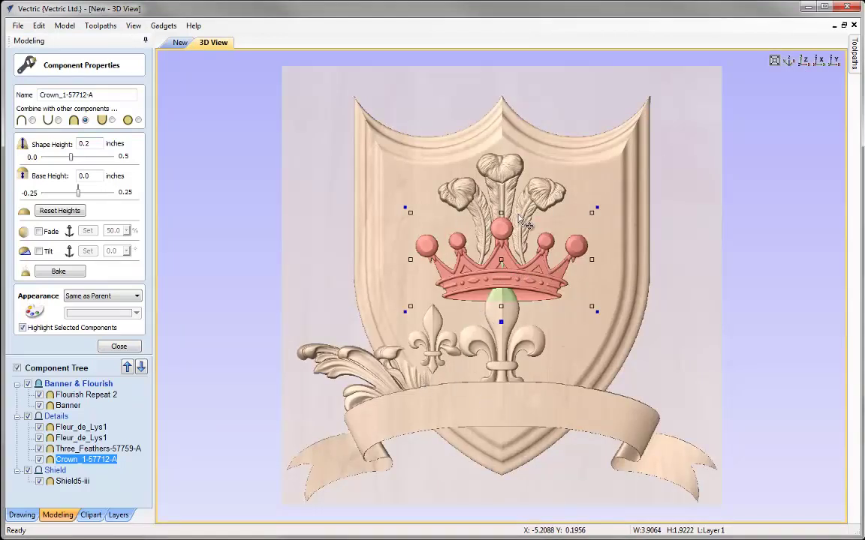
pyautogui.click(507, 177)
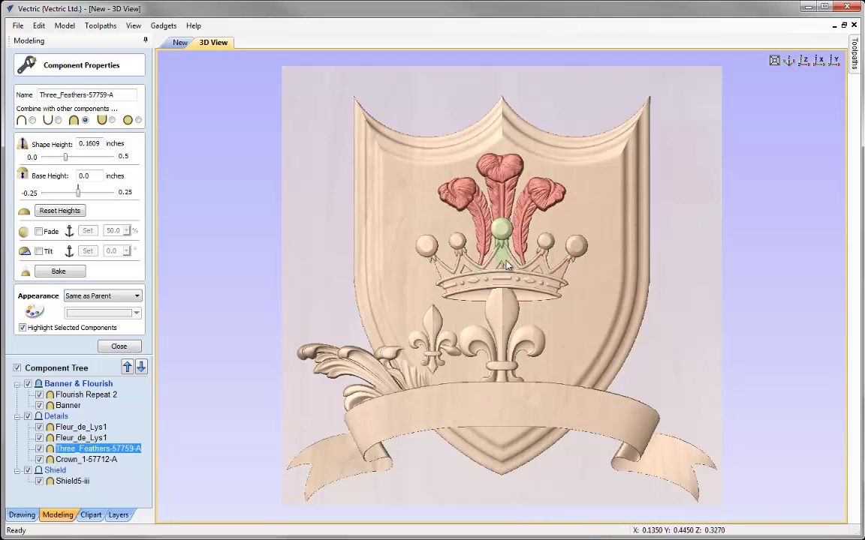
pyautogui.click(39, 231)
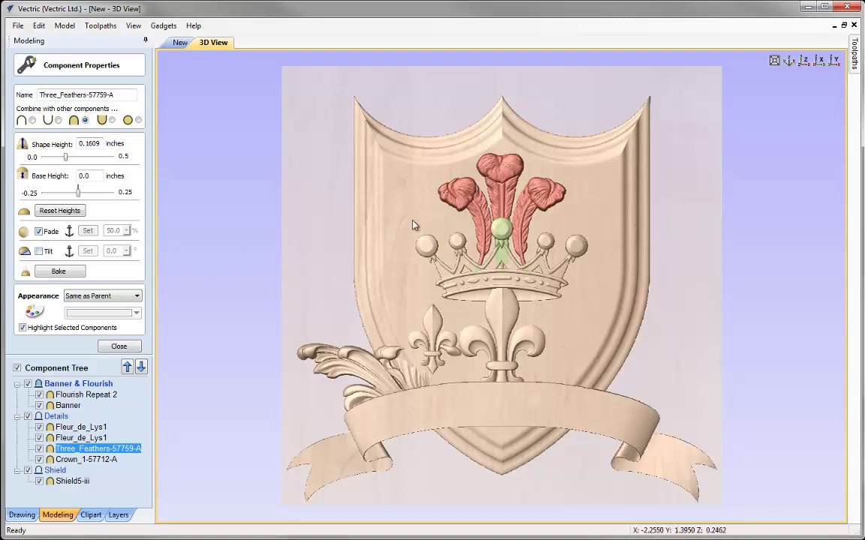
pyautogui.click(39, 233)
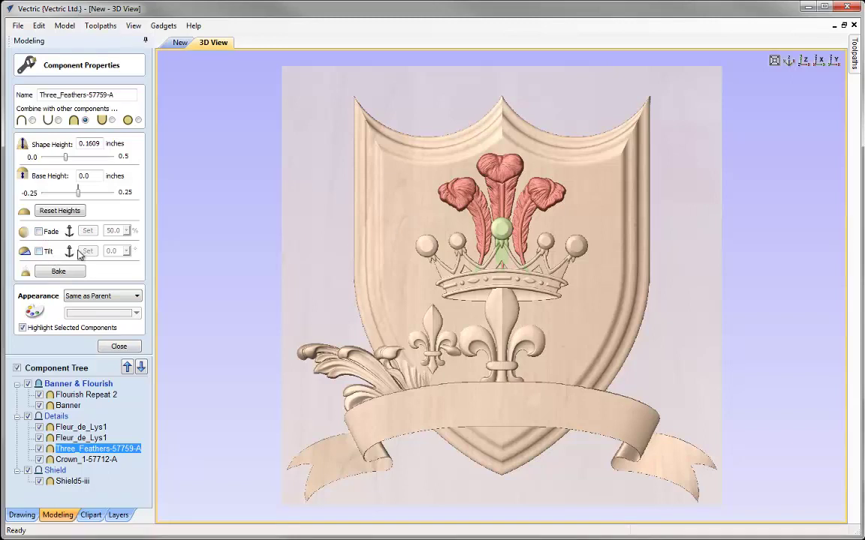
# Step: Enable Fade on the Three_Feathers-57759-A component directly in the 3D view and anchor its direction down to just below the crown
pyautogui.click(118, 347)
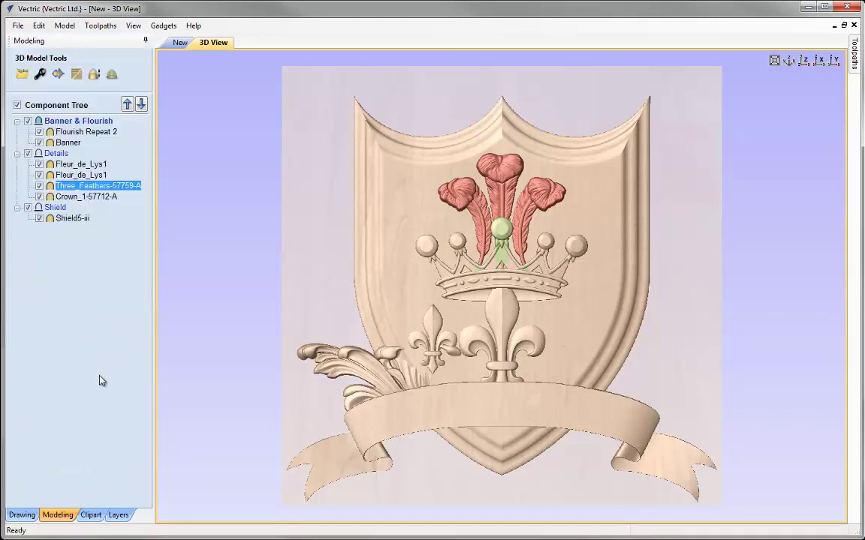
pyautogui.click(505, 183)
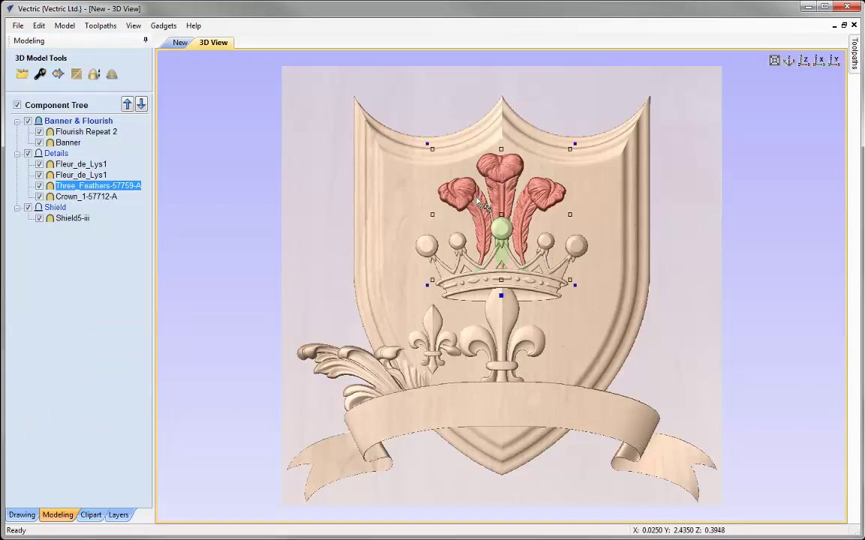
pyautogui.click(503, 295)
pyautogui.moveTo(546, 304); pyautogui.dragTo(216, 65)
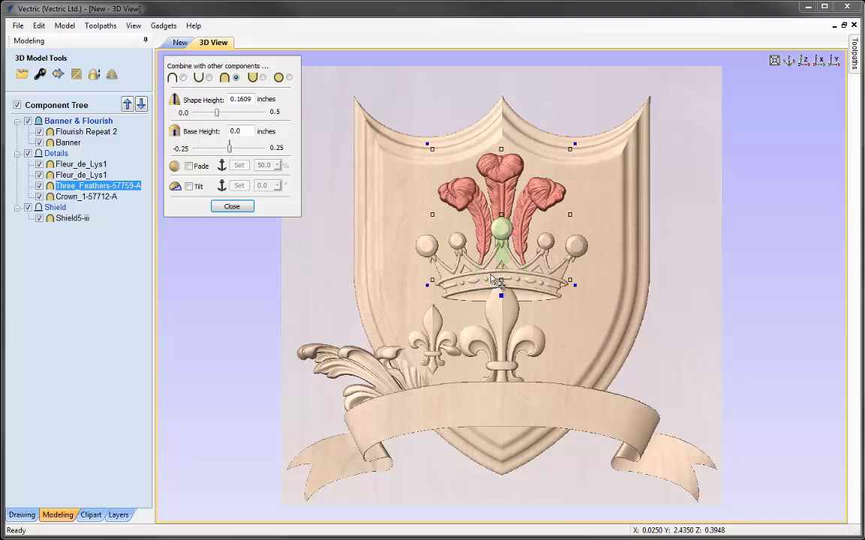
pyautogui.click(188, 167)
pyautogui.click(239, 166)
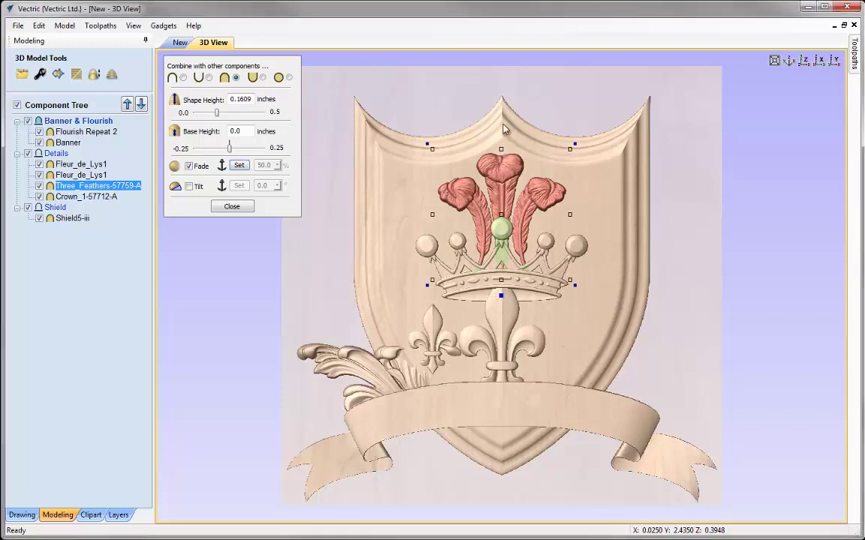
pyautogui.click(510, 319)
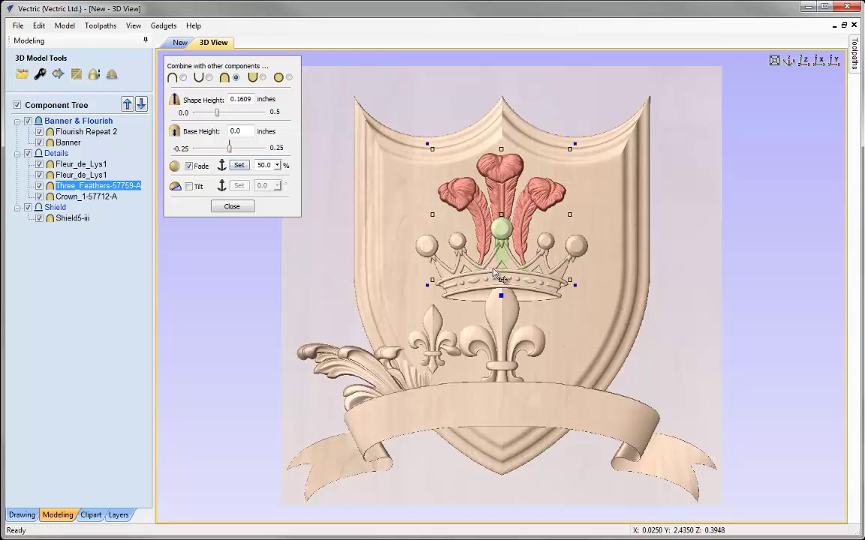
# Step: Set the fade amount of the three feathers to 20%
pyautogui.moveTo(278, 165)
pyautogui.mouseDown()
pyautogui.moveTo(285, 179)
pyautogui.moveTo(275, 183)
pyautogui.moveTo(282, 181)
pyautogui.mouseUp()
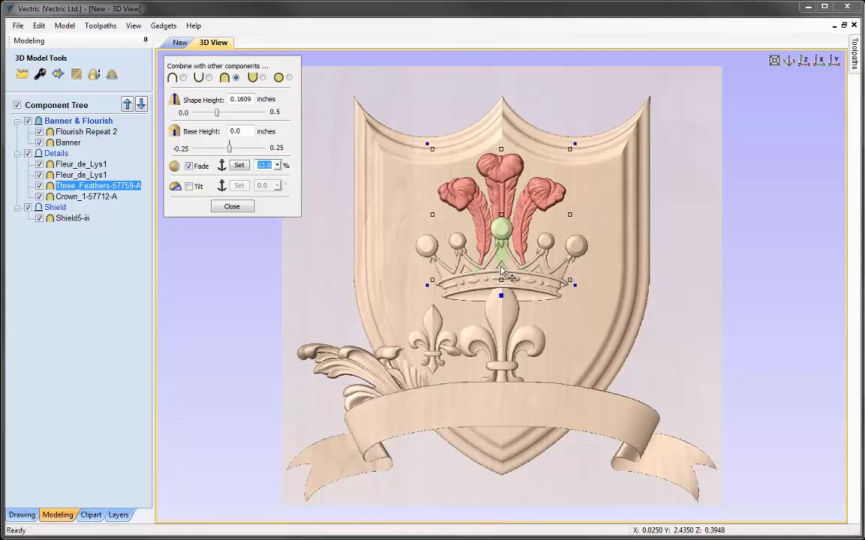
pyautogui.click(277, 165)
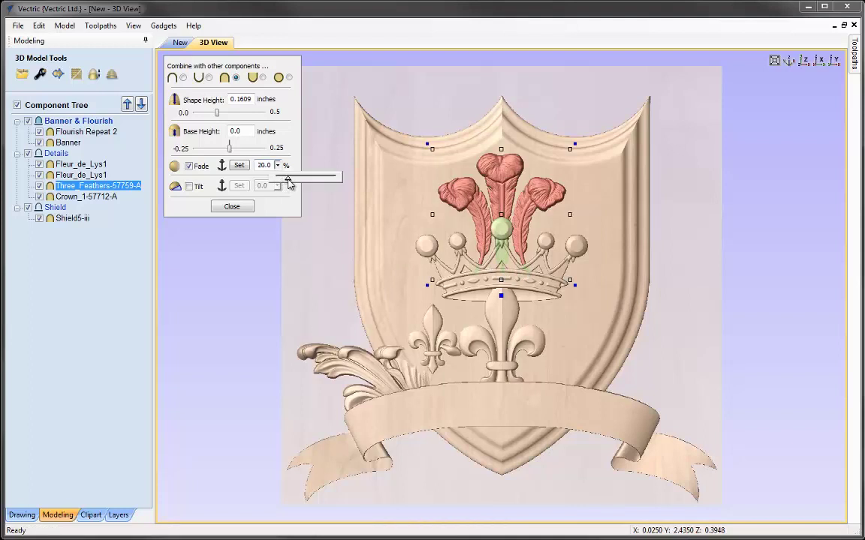
pyautogui.moveTo(288, 183); pyautogui.dragTo(288, 182)
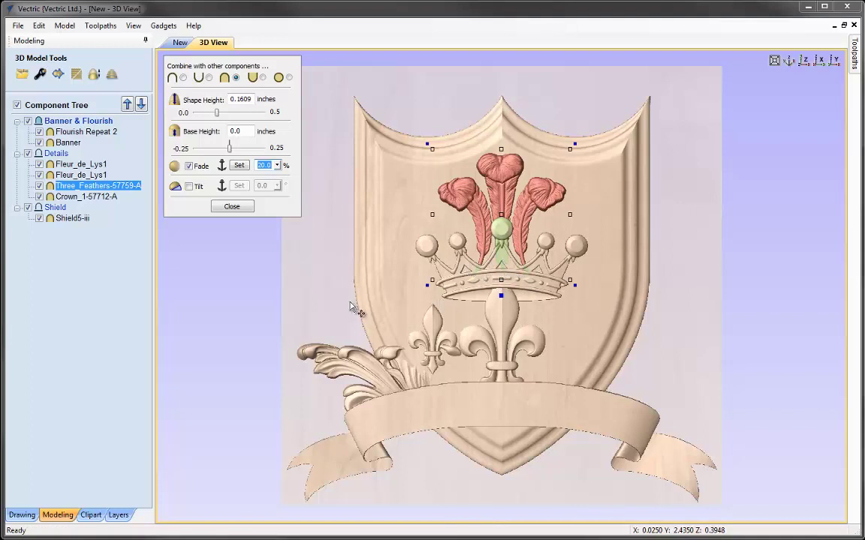
pyautogui.press('Return')
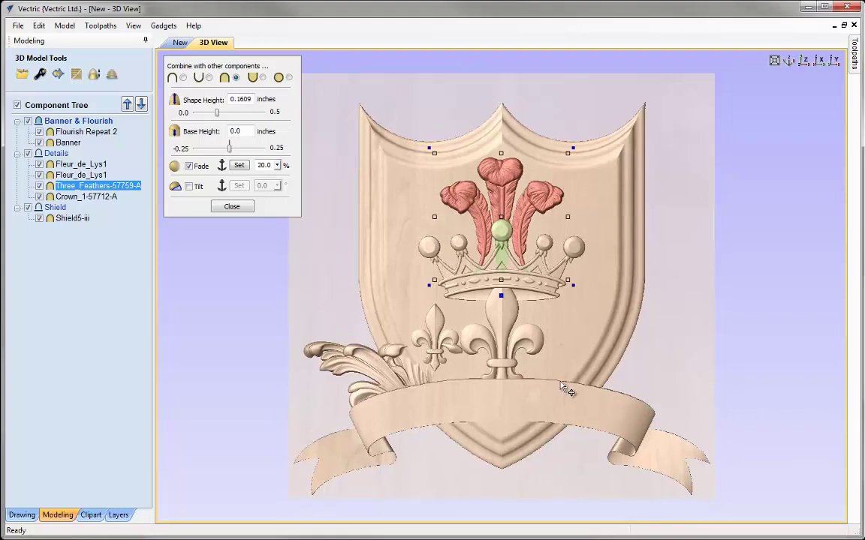
# Step: Set the shape height of the large central fleur-de-lys to 0.1 inches
pyautogui.click(510, 318)
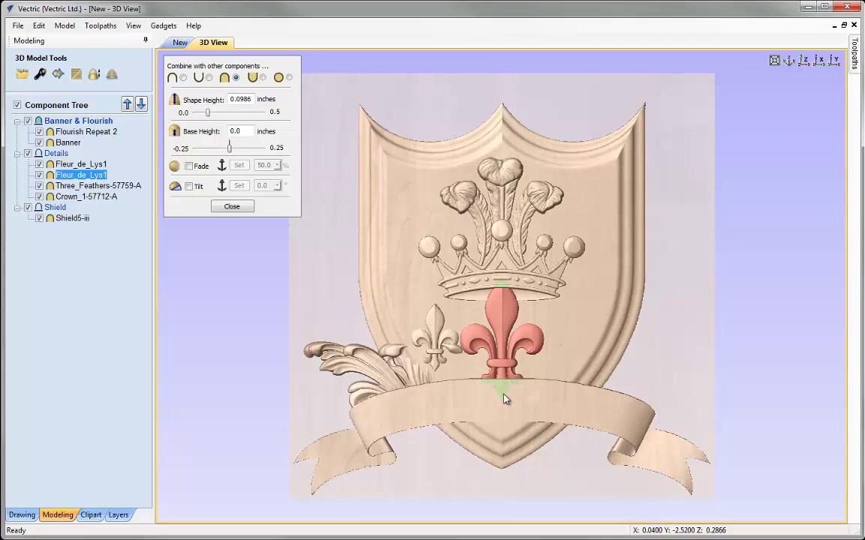
pyautogui.moveTo(232, 99); pyautogui.dragTo(283, 109)
pyautogui.write('.1')
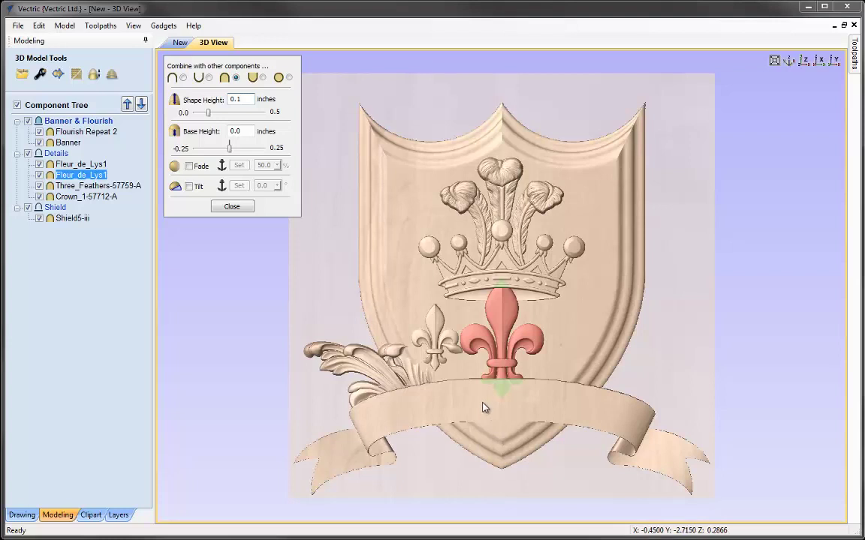
# Step: Tilt the large central fleur-de-lys by 1.8 degrees, with the direction running from the banner up towards the crown
pyautogui.click(189, 187)
pyautogui.click(238, 186)
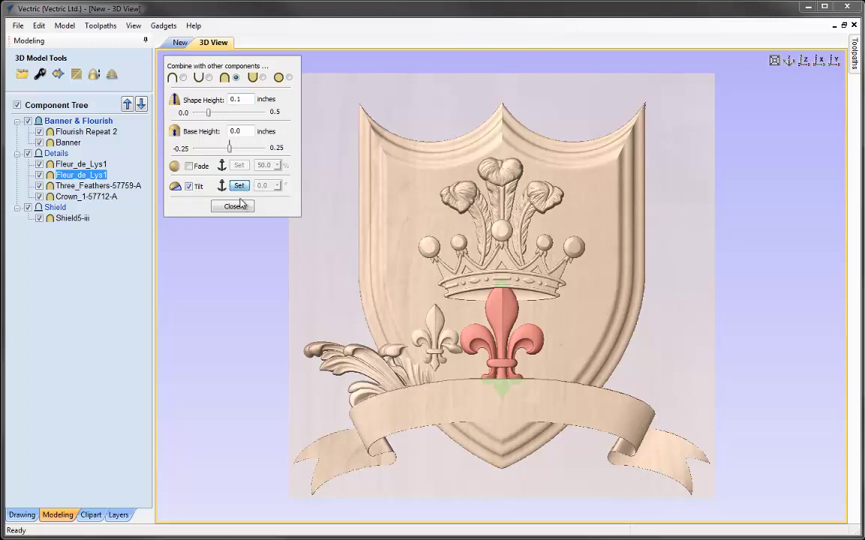
pyautogui.click(508, 407)
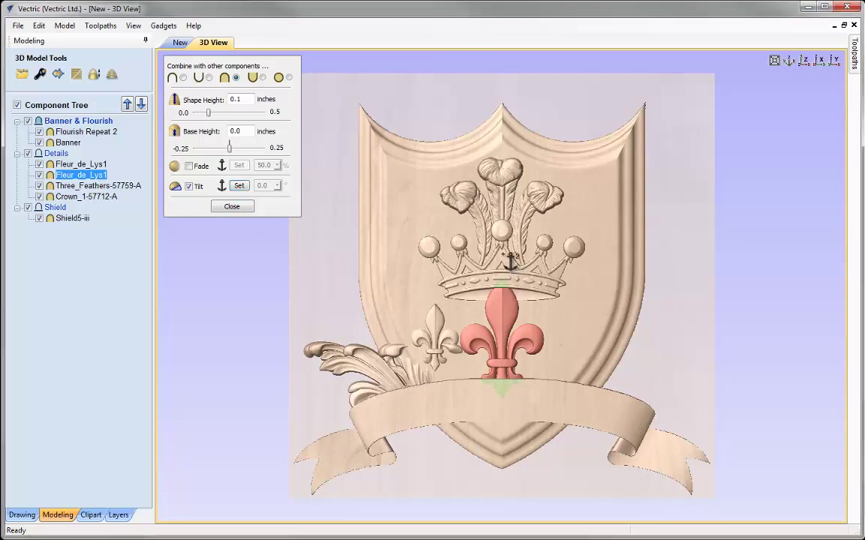
pyautogui.click(455, 233)
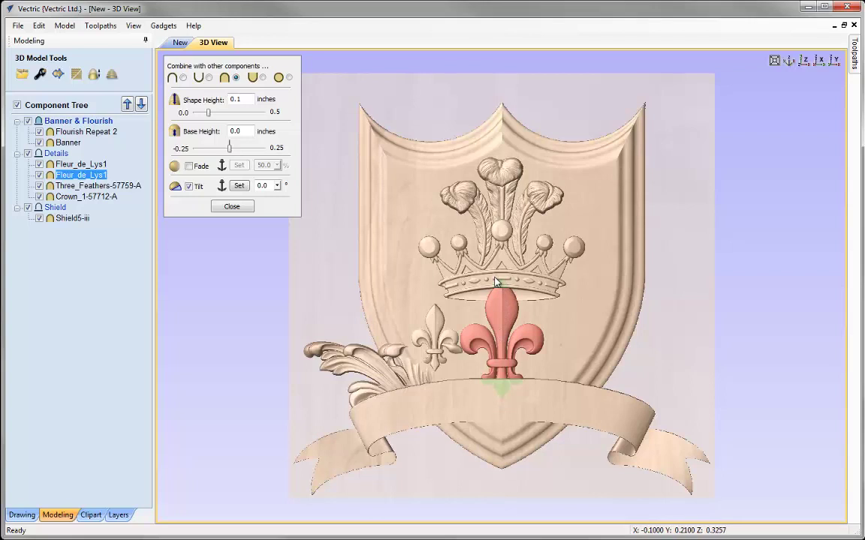
pyautogui.click(278, 185)
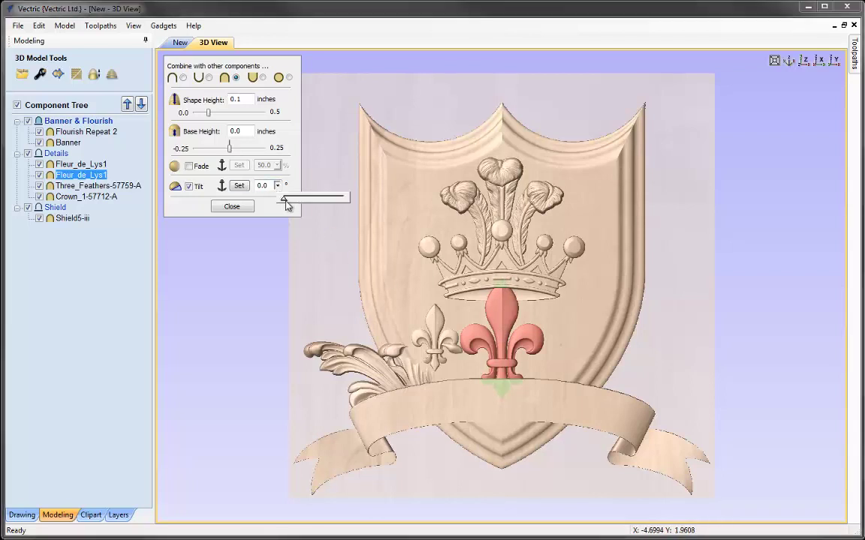
pyautogui.click(287, 199)
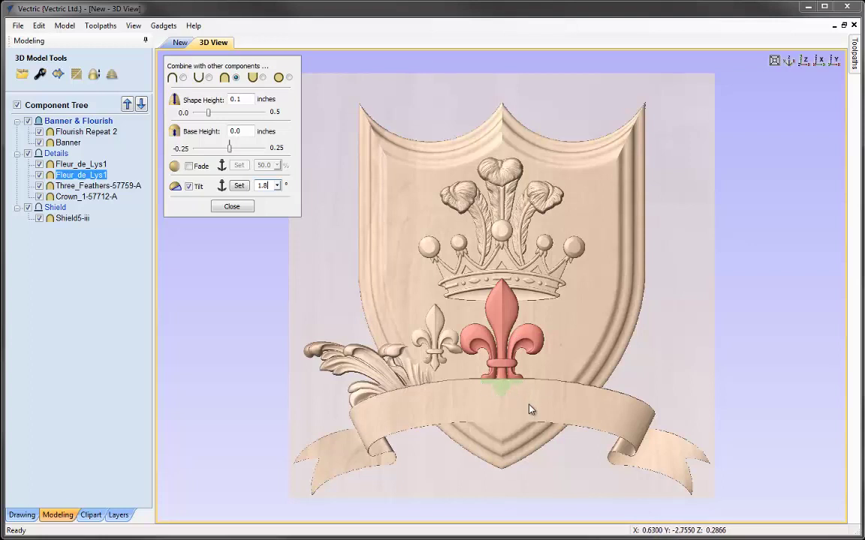
# Step: Set the shape height of the small fleur-de-lys to 0.075 inches
pyautogui.click(440, 324)
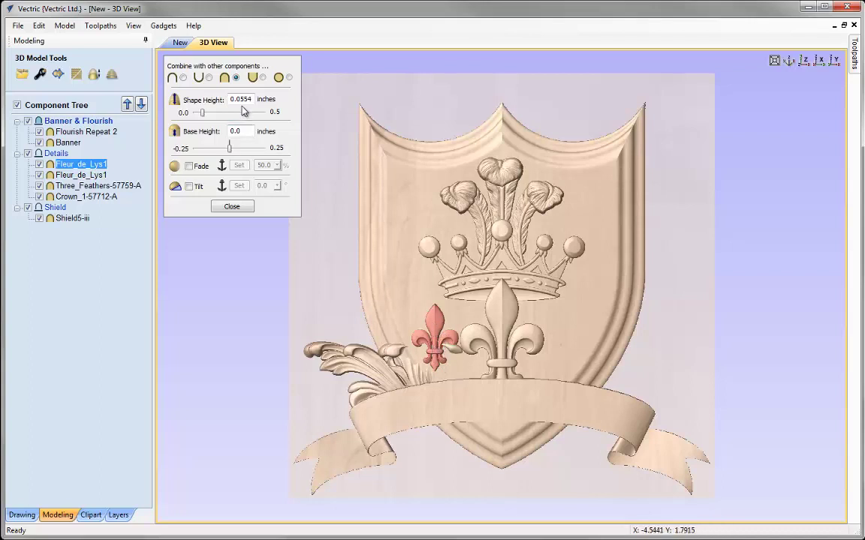
pyautogui.moveTo(240, 99); pyautogui.dragTo(270, 109)
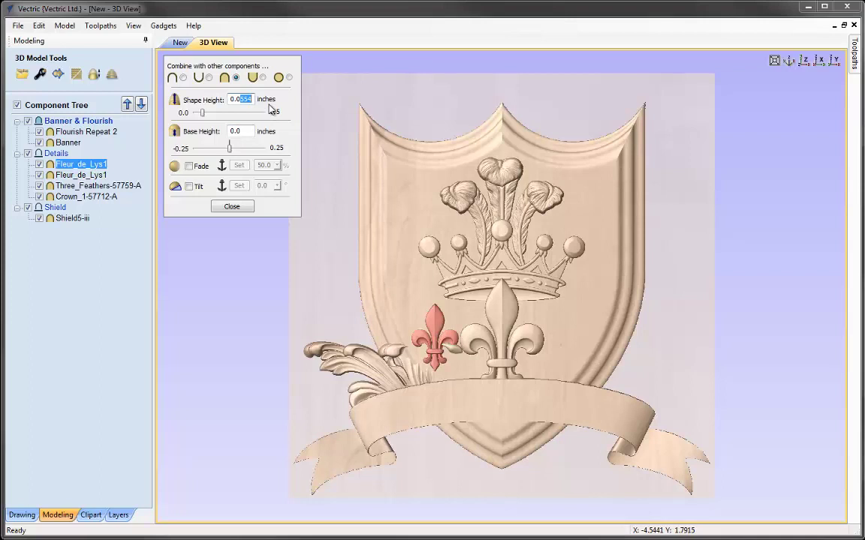
pyautogui.press('Return')
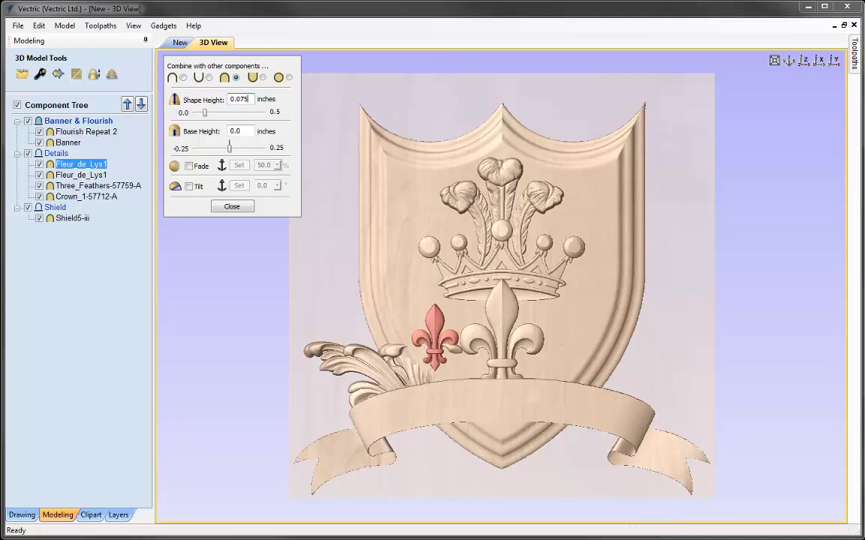
# Step: Set the shape height of the Banner component to 0.3 inches and check the relief at an angle
pyautogui.click(494, 405)
pyautogui.moveTo(682, 372); pyautogui.dragTo(482, 401)
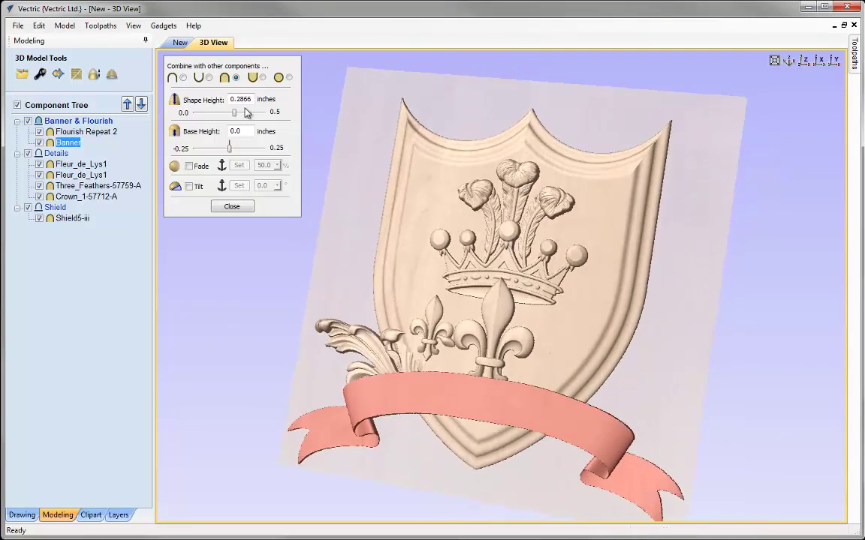
pyautogui.moveTo(238, 98); pyautogui.dragTo(301, 106)
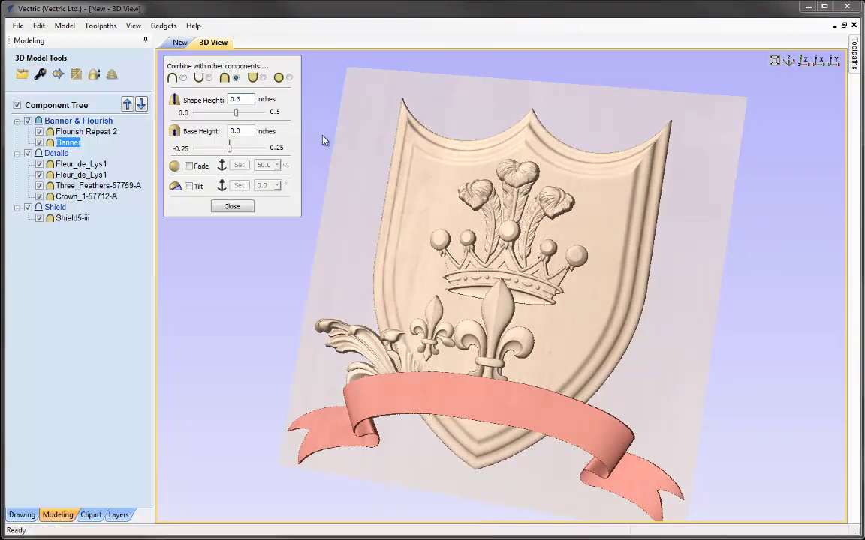
pyautogui.moveTo(700, 314); pyautogui.dragTo(743, 278)
pyautogui.click(804, 62)
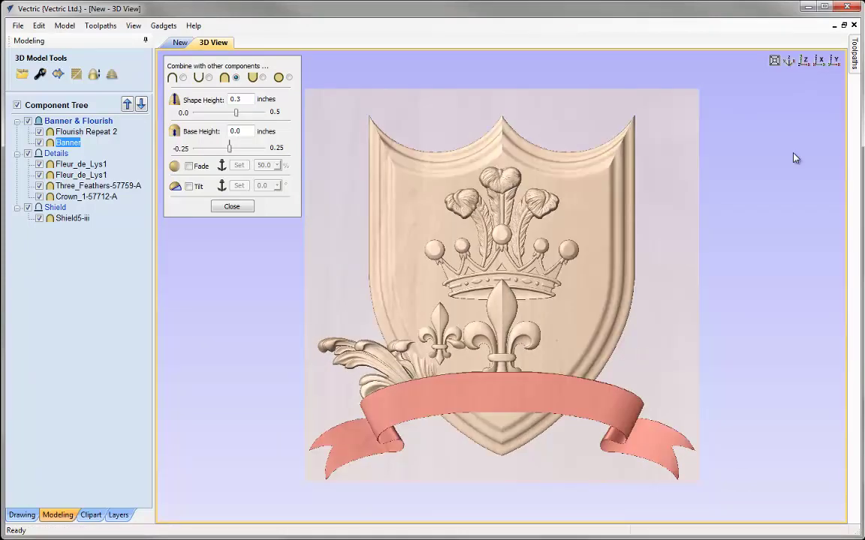
# Step: Lower the shape height of the Flourish Repeat 2 component to 0.2 inches and further down to 0.15 inches
pyautogui.click(365, 358)
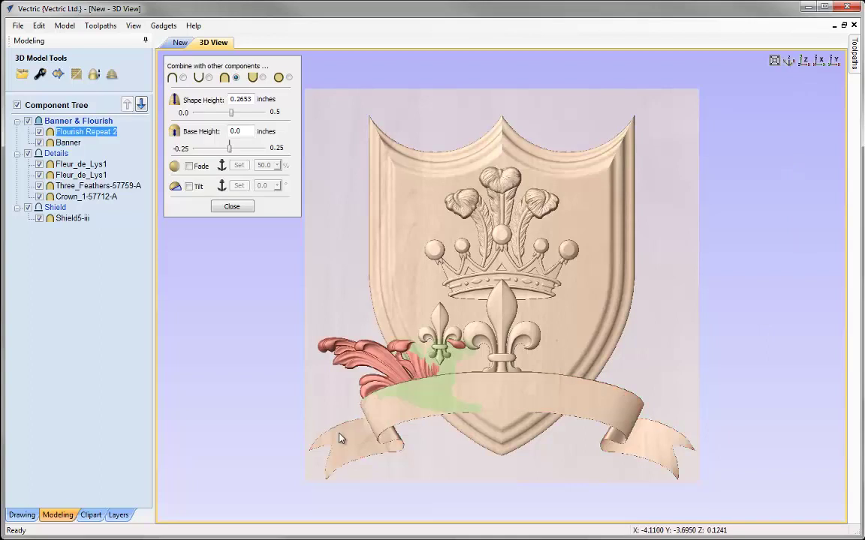
pyautogui.moveTo(239, 100); pyautogui.dragTo(267, 102)
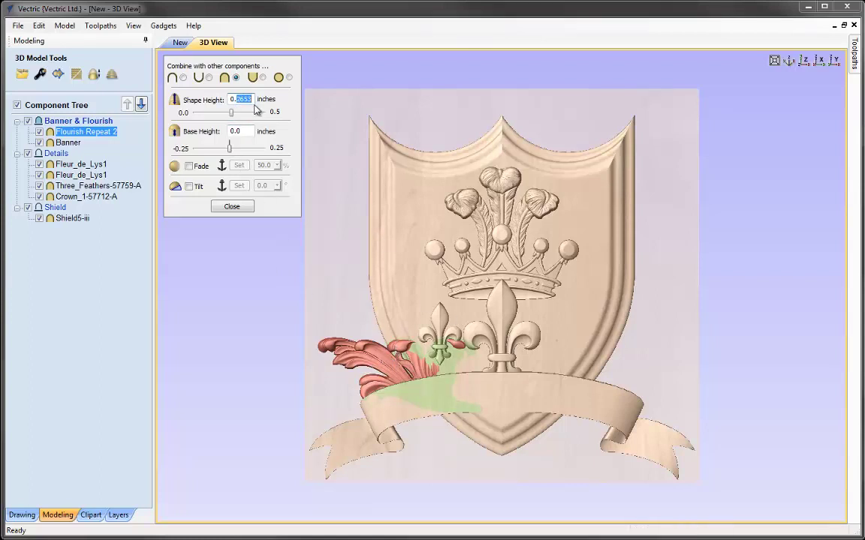
pyautogui.press('Return')
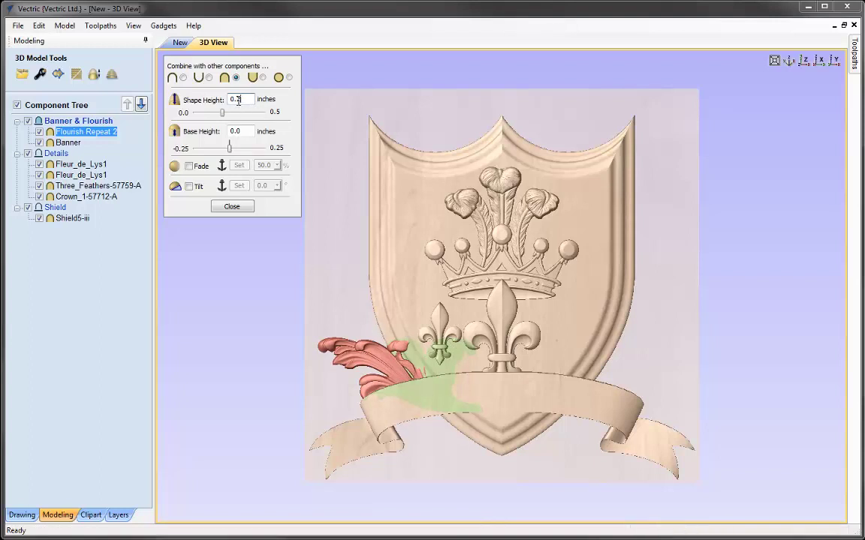
pyautogui.press('Return')
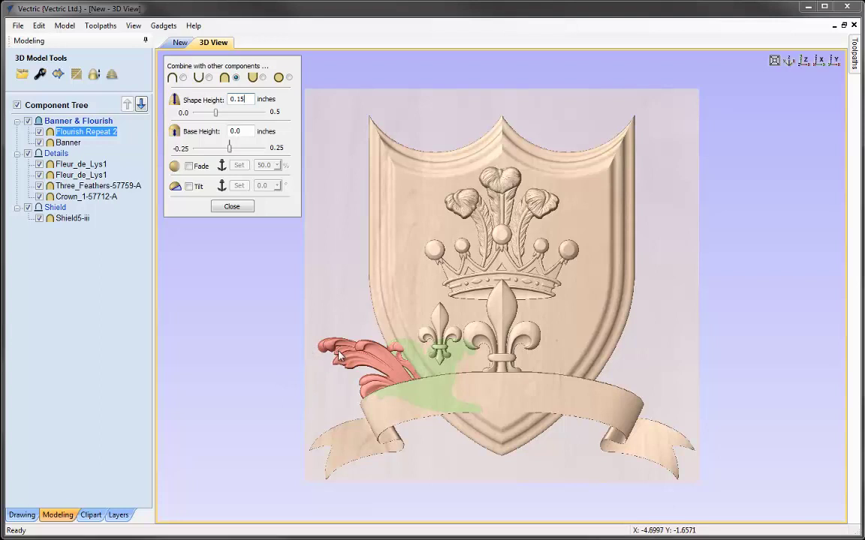
# Step: Enable a fade on the Flourish Repeat 2 component, with the direction running from its outer tip in across the shield
pyautogui.click(190, 168)
pyautogui.click(239, 166)
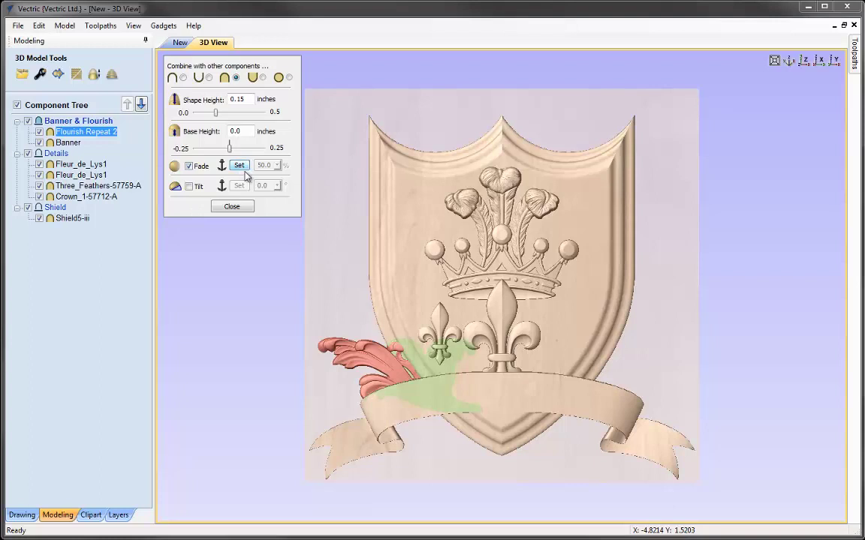
pyautogui.click(308, 345)
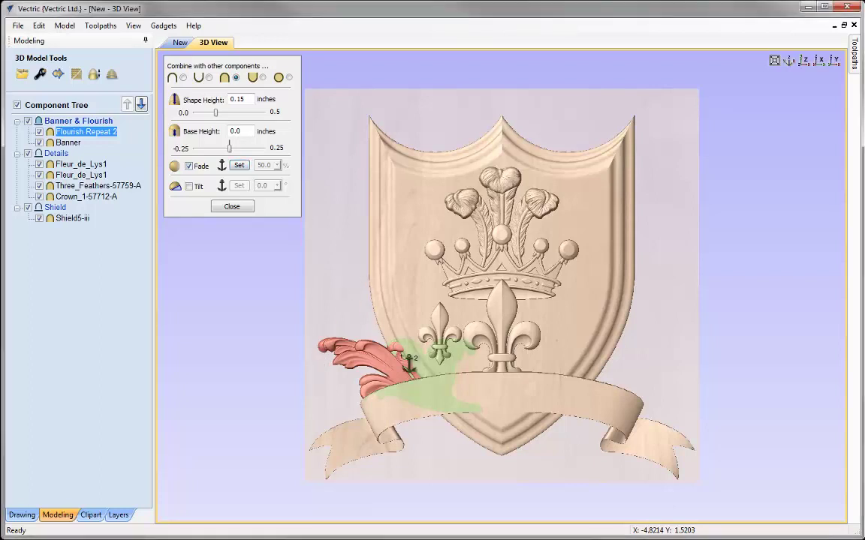
pyautogui.click(511, 353)
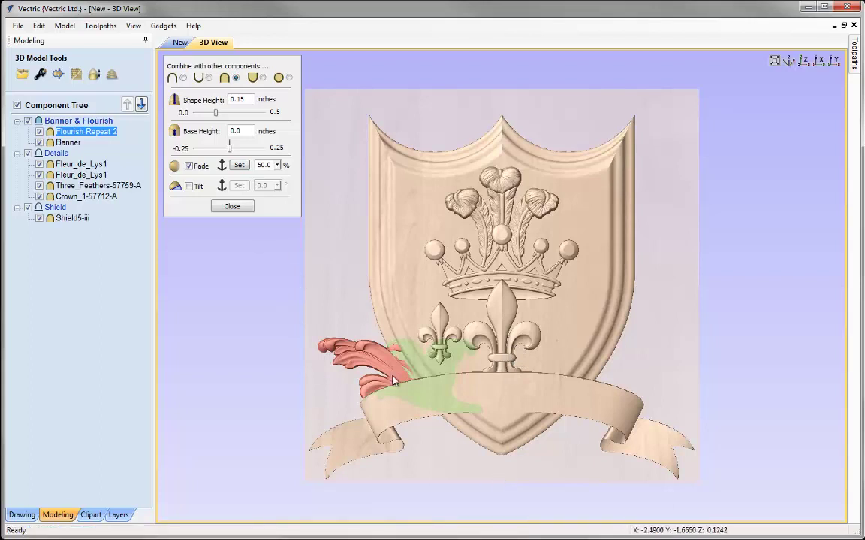
# Step: Raise the flourish's fade strength to its maximum and check how it blends under the shield edge
pyautogui.click(277, 163)
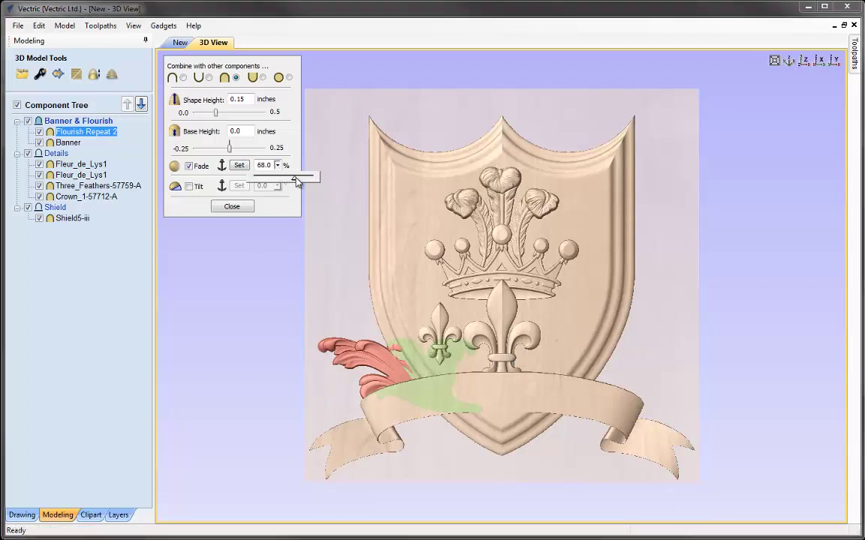
pyautogui.click(277, 163)
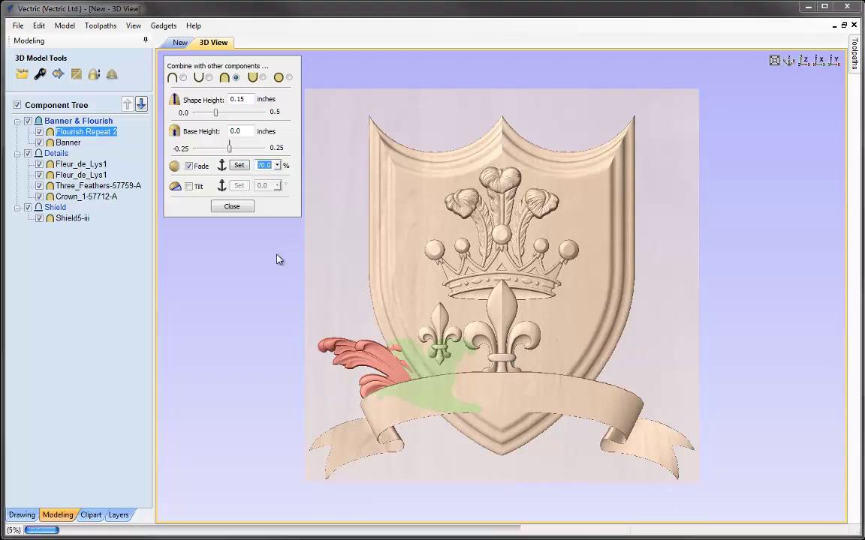
pyautogui.click(277, 165)
pyautogui.moveTo(285, 183); pyautogui.dragTo(307, 180)
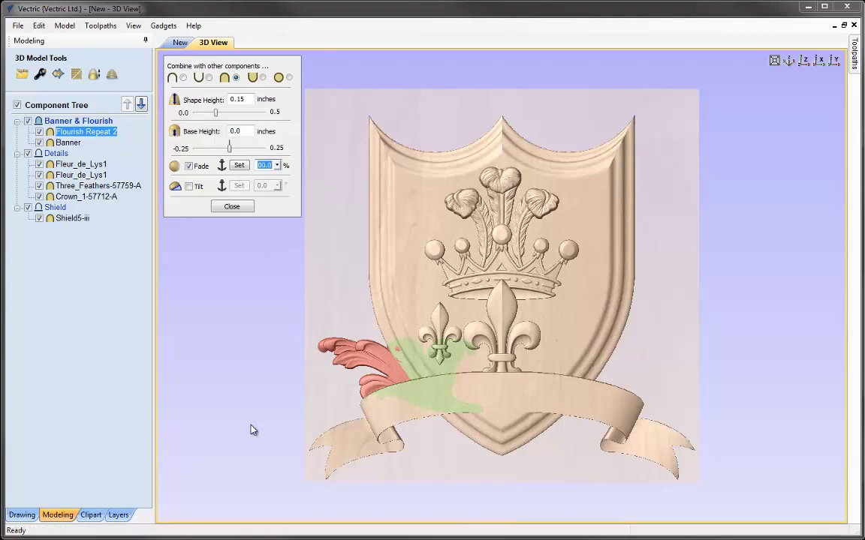
pyautogui.moveTo(475, 491); pyautogui.dragTo(406, 367)
pyautogui.scroll(3, 355, 449)
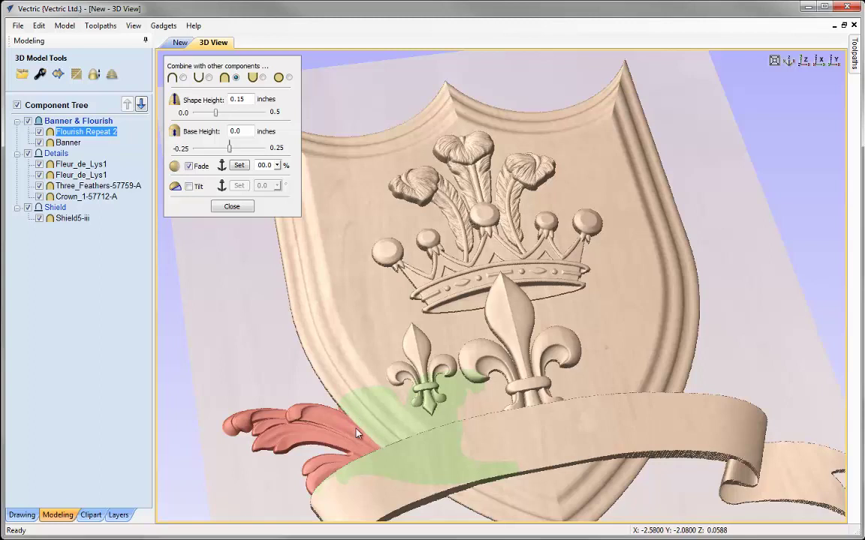
# Step: Set the base height of the Shield5-iii component to 0.05 inches and check the raised relief from several angles
pyautogui.click(804, 63)
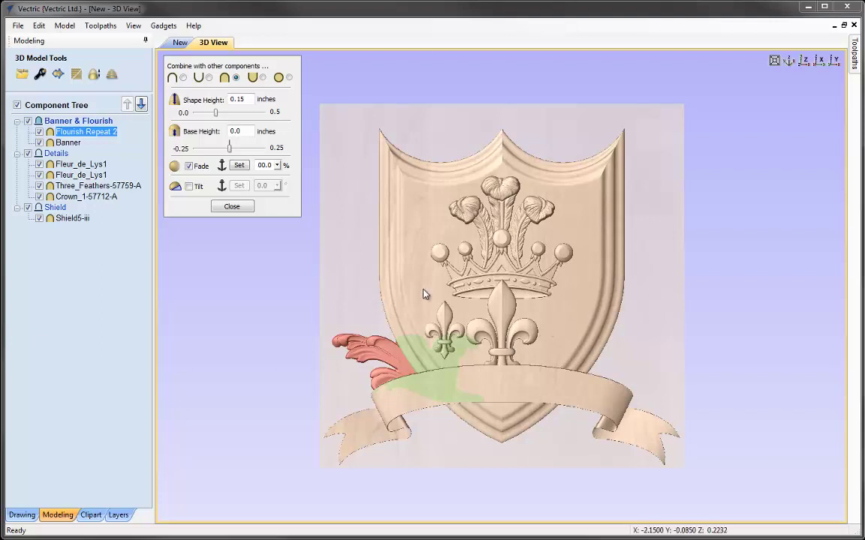
pyautogui.click(427, 313)
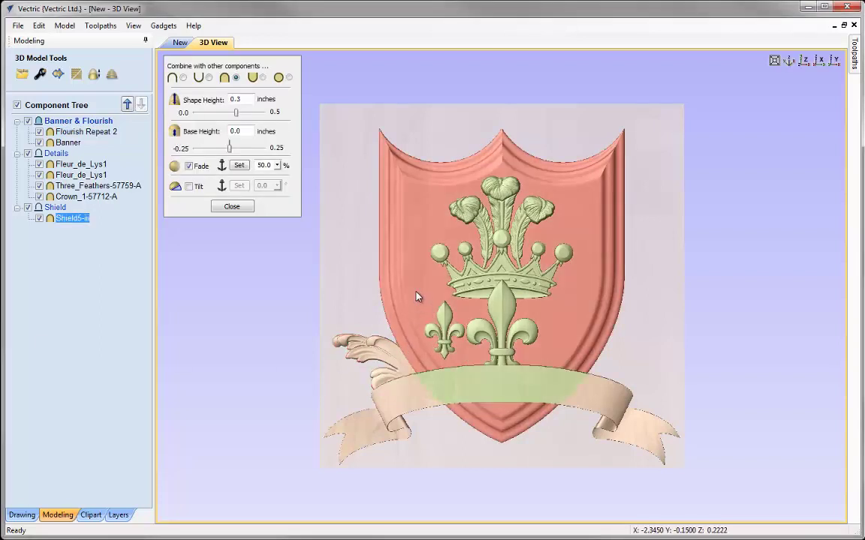
pyautogui.moveTo(463, 454); pyautogui.dragTo(404, 364)
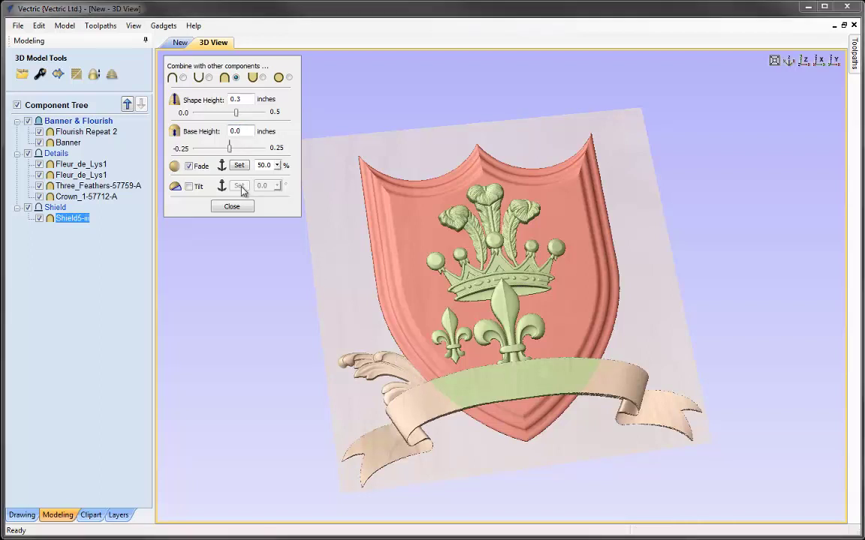
pyautogui.write('5')
pyautogui.press('Return')
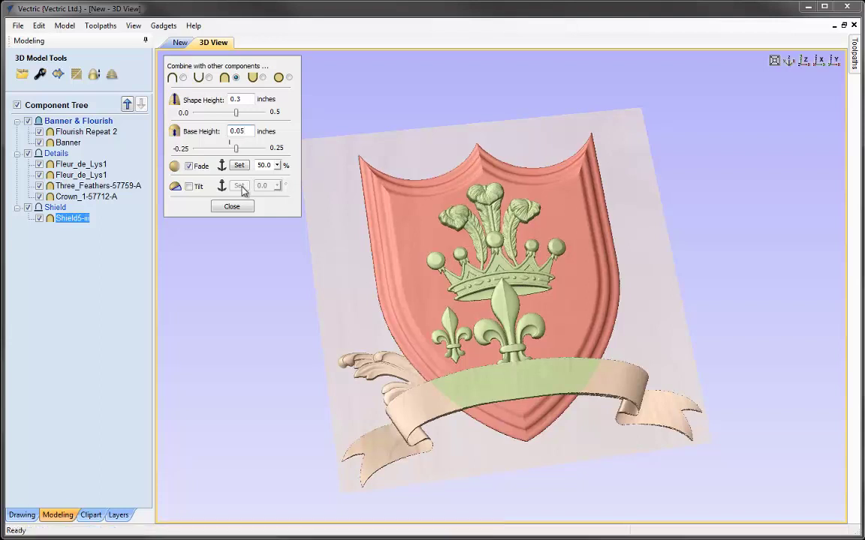
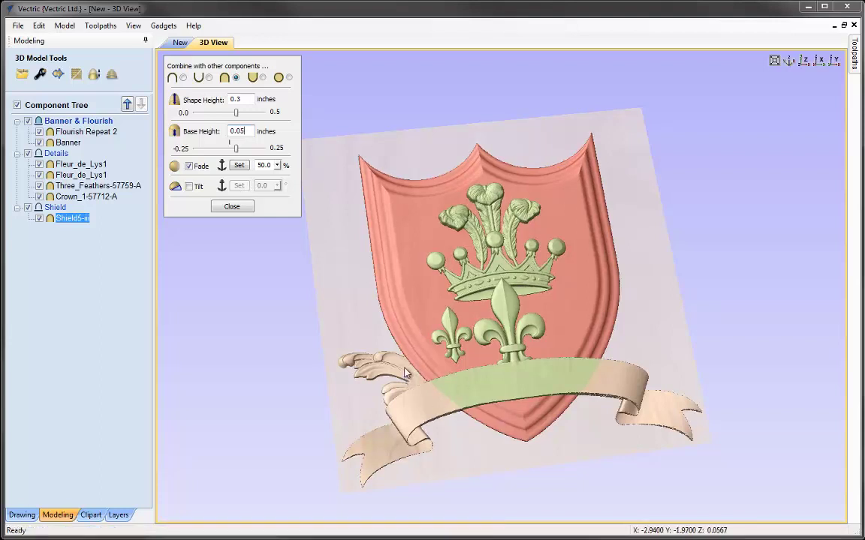
pyautogui.moveTo(446, 430); pyautogui.dragTo(419, 358)
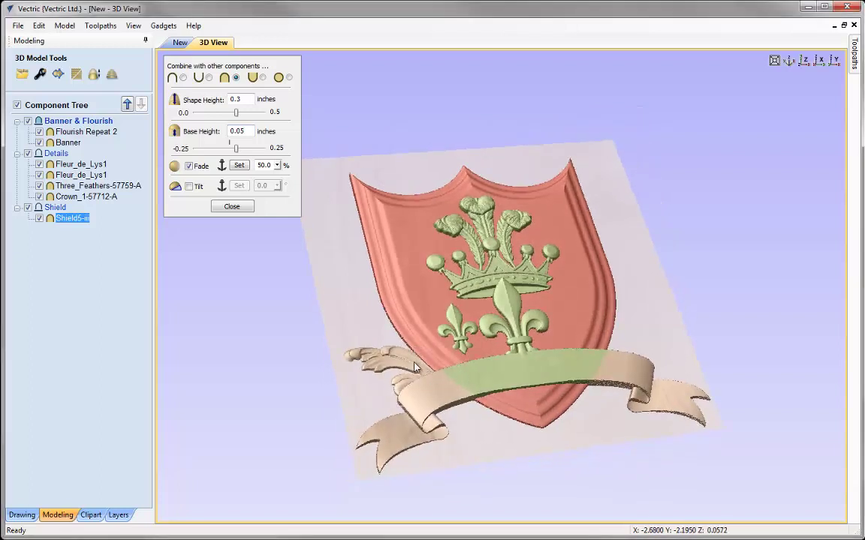
pyautogui.moveTo(472, 439); pyautogui.dragTo(574, 385)
pyautogui.moveTo(678, 343); pyautogui.dragTo(527, 325)
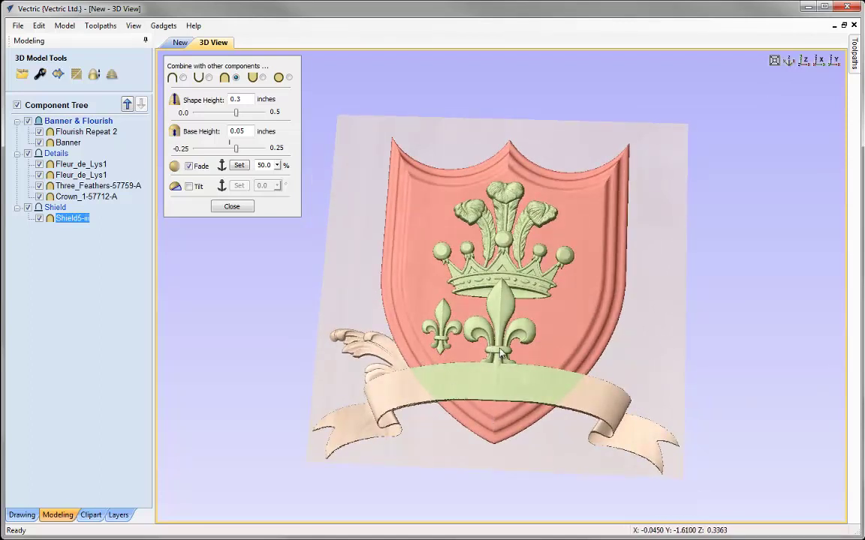
# Step: Fade the large central fleur-de-lys by 50 percent from its upper tip down towards the banner, and finish the component properties
pyautogui.click(499, 373)
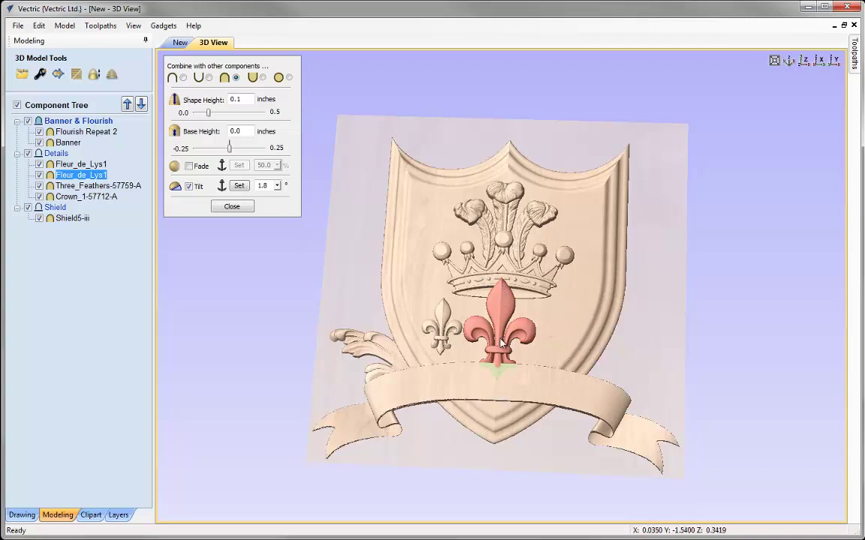
pyautogui.click(188, 166)
pyautogui.click(238, 166)
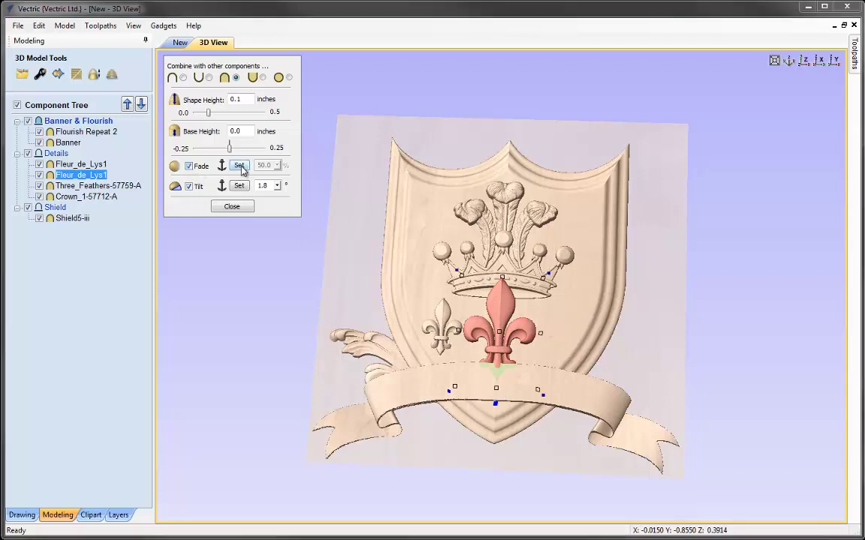
pyautogui.click(511, 263)
pyautogui.click(502, 399)
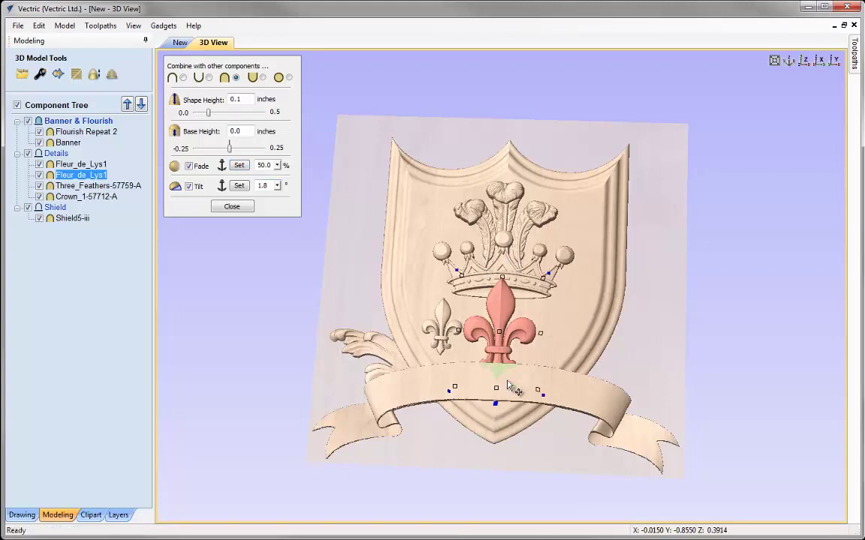
pyautogui.moveTo(647, 278); pyautogui.dragTo(517, 292)
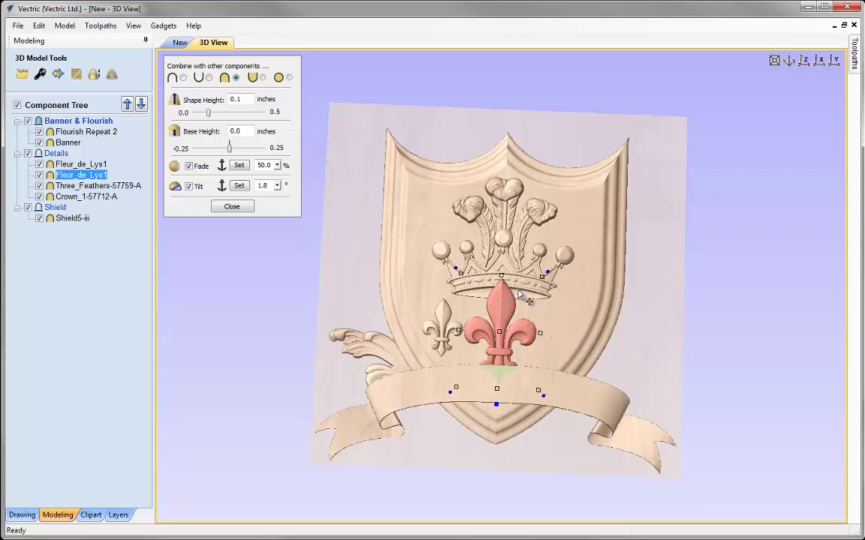
pyautogui.moveTo(689, 243); pyautogui.dragTo(786, 138)
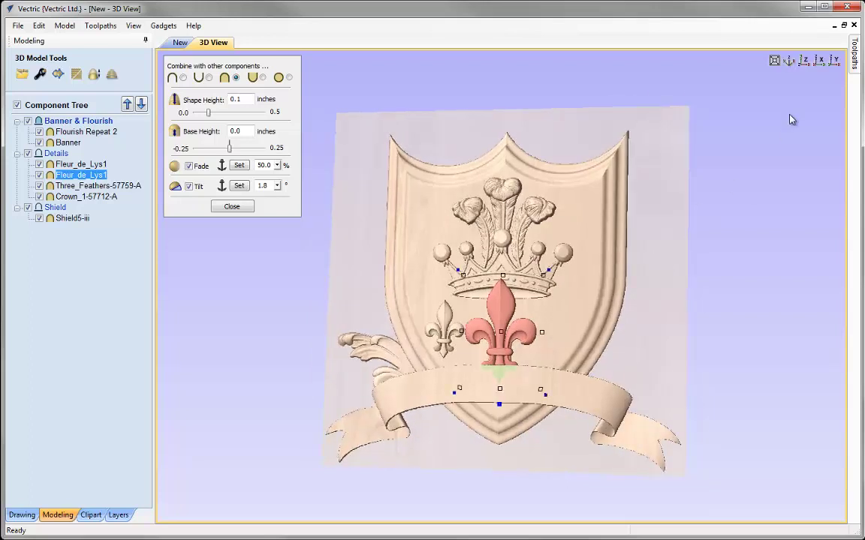
pyautogui.press('1')
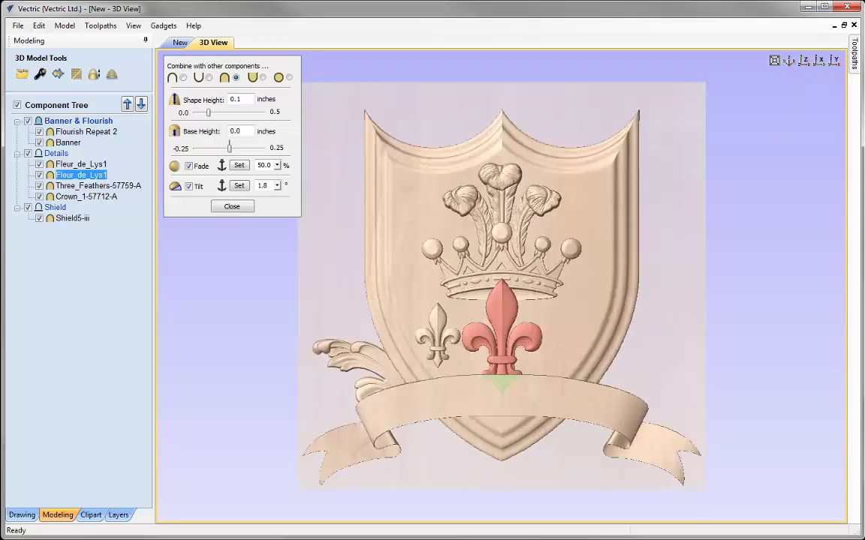
pyautogui.click(231, 207)
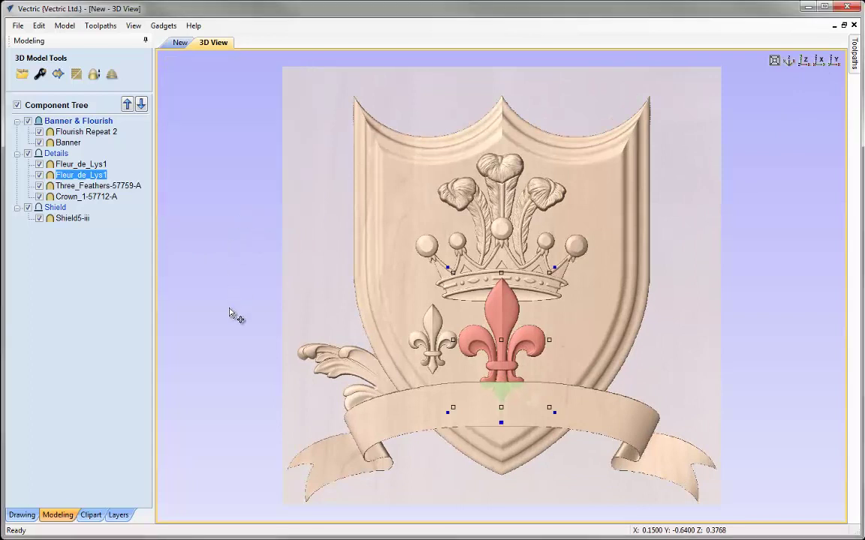
pyautogui.click(231, 314)
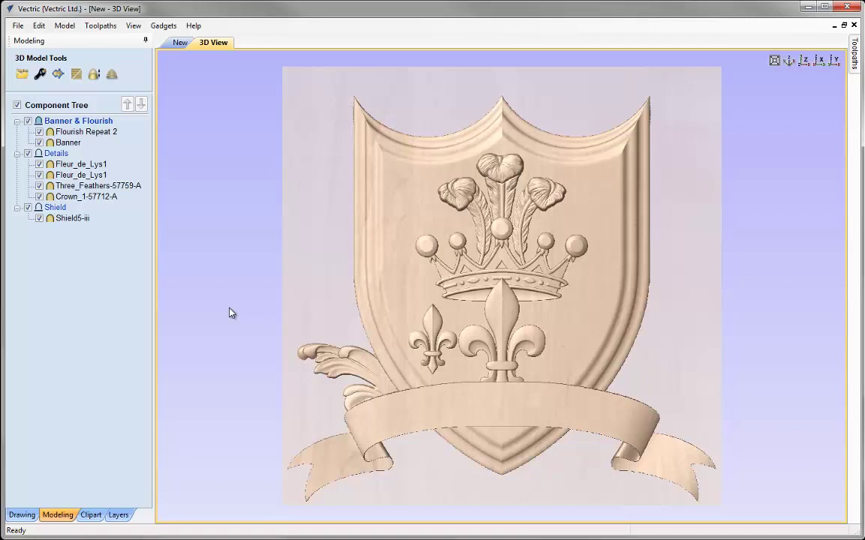
# Step: Create a horizontally mirrored copy of the small fleur-de-lys and the flourish about the job center
pyautogui.click(433, 338)
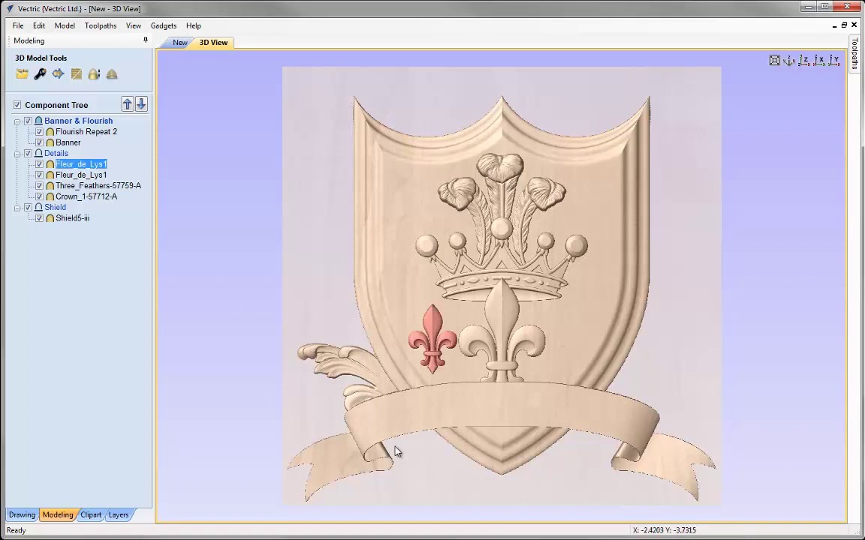
pyautogui.keyDown('shift'); pyautogui.click(372, 380); pyautogui.keyUp('shift')
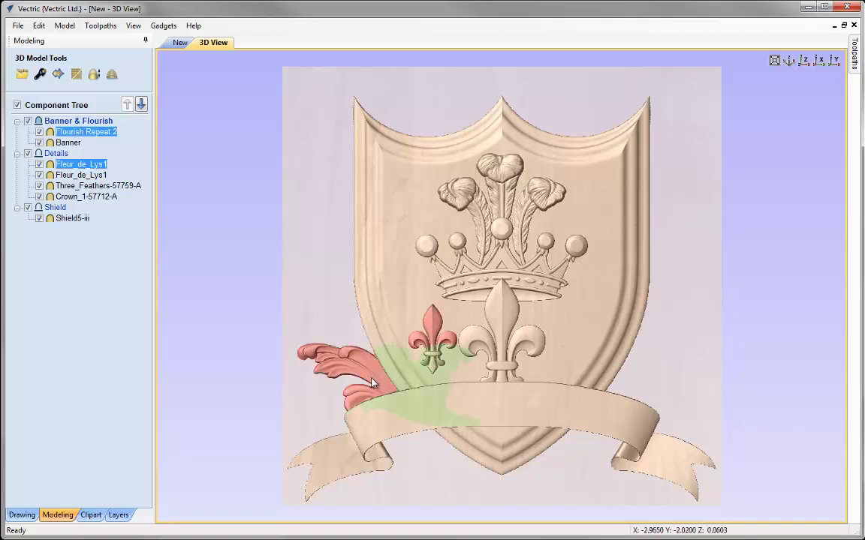
pyautogui.click(18, 515)
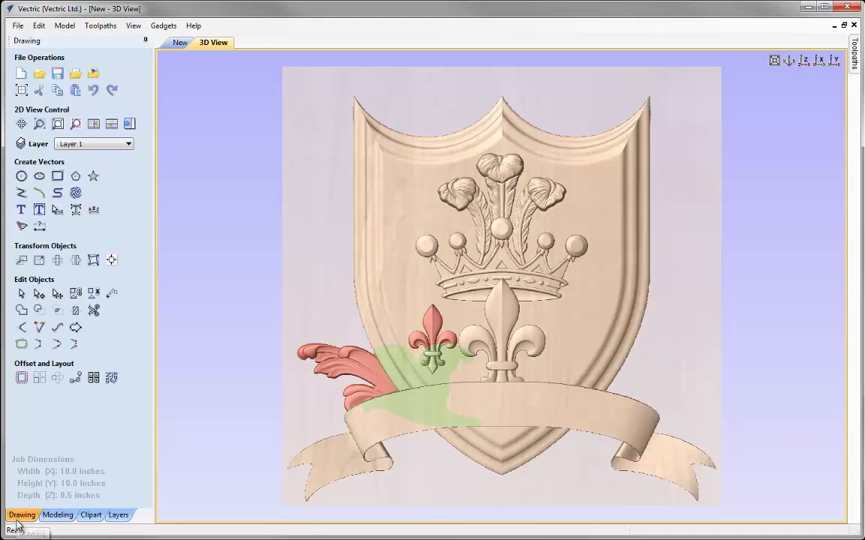
pyautogui.click(76, 261)
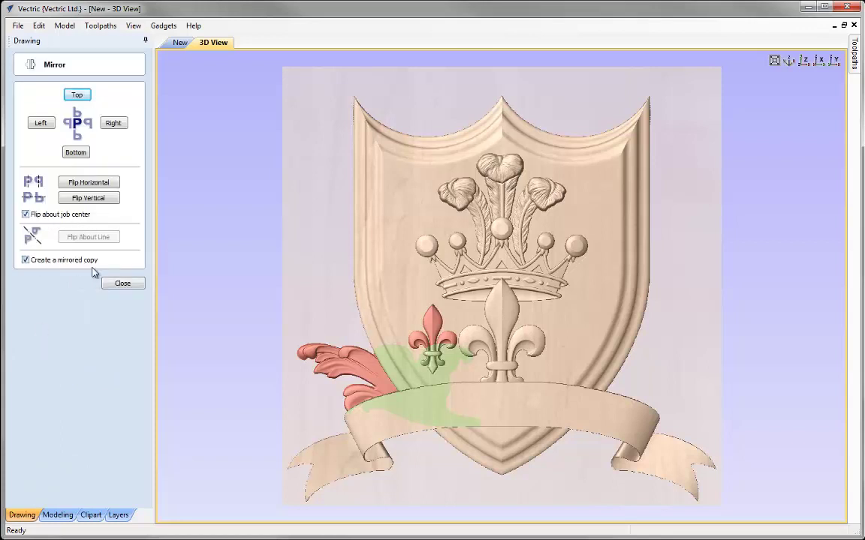
pyautogui.click(94, 186)
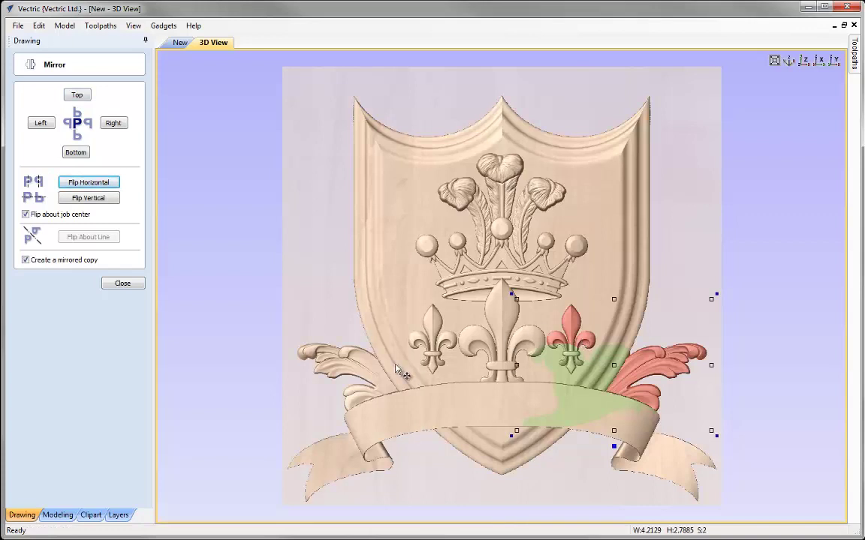
pyautogui.click(124, 284)
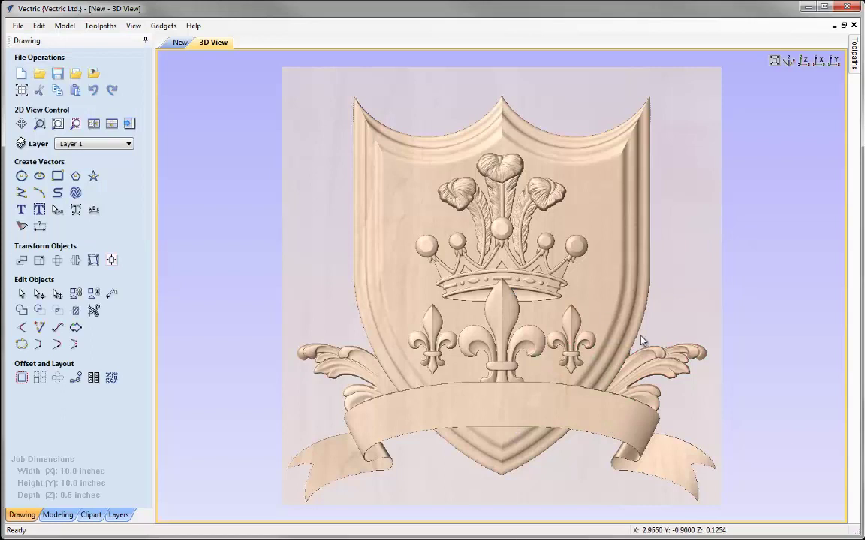
# Step: Smooth the Banner component, lowering the smoothing amount to a little over a quarter of its range, and apply it
pyautogui.moveTo(694, 429); pyautogui.dragTo(594, 408)
pyautogui.scroll(-3, 505, 413)
pyautogui.moveTo(506, 412); pyautogui.dragTo(542, 430)
pyautogui.scroll(2, 479, 448)
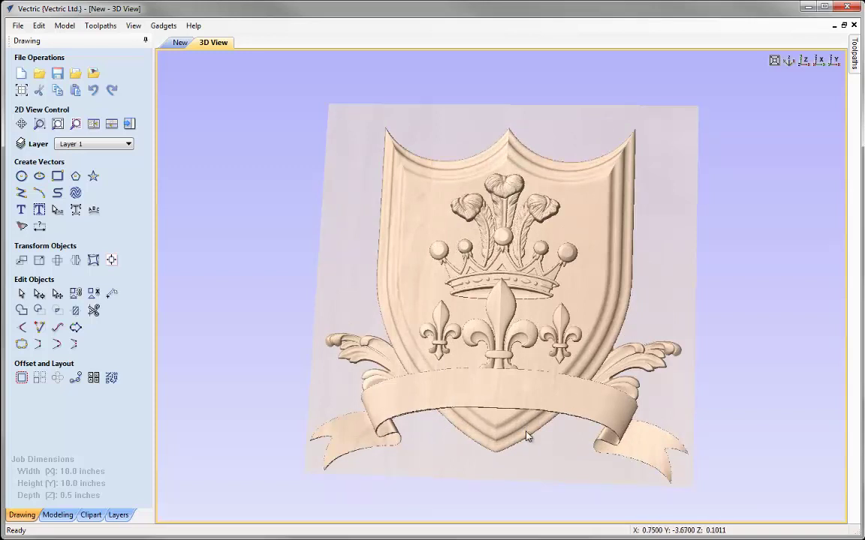
pyautogui.scroll(2, 456, 438)
pyautogui.moveTo(502, 440); pyautogui.dragTo(477, 379)
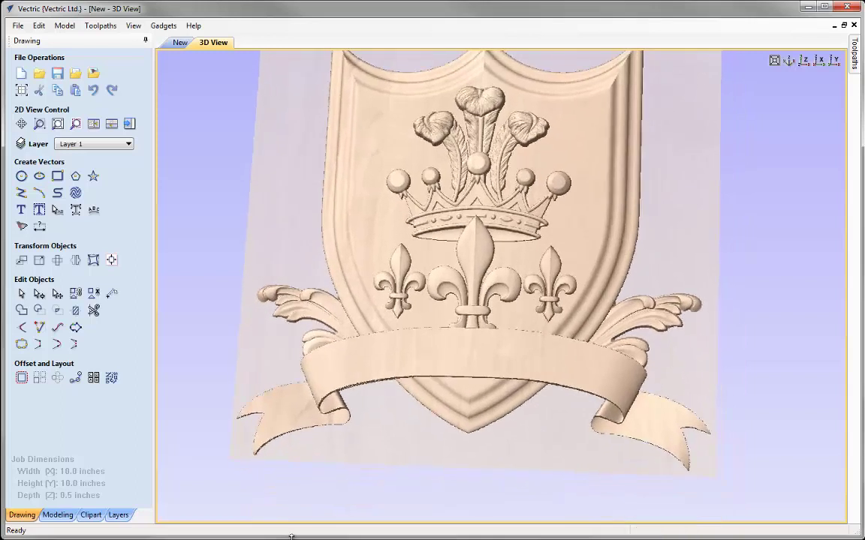
pyautogui.click(364, 372)
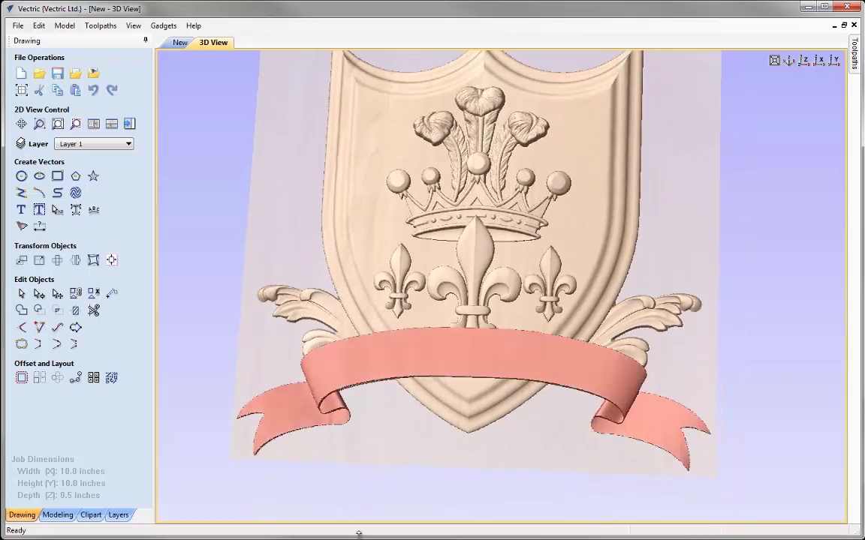
pyautogui.click(60, 515)
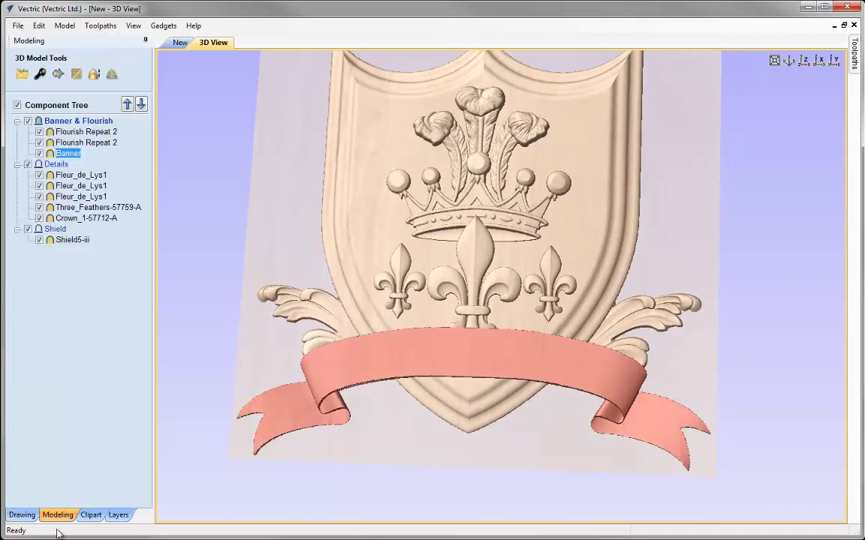
pyautogui.click(76, 75)
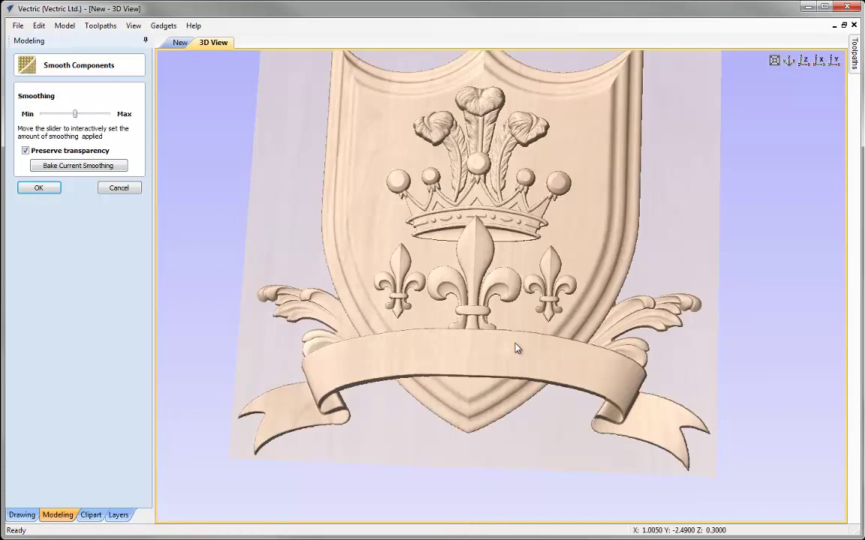
pyautogui.moveTo(76, 114); pyautogui.dragTo(60, 114)
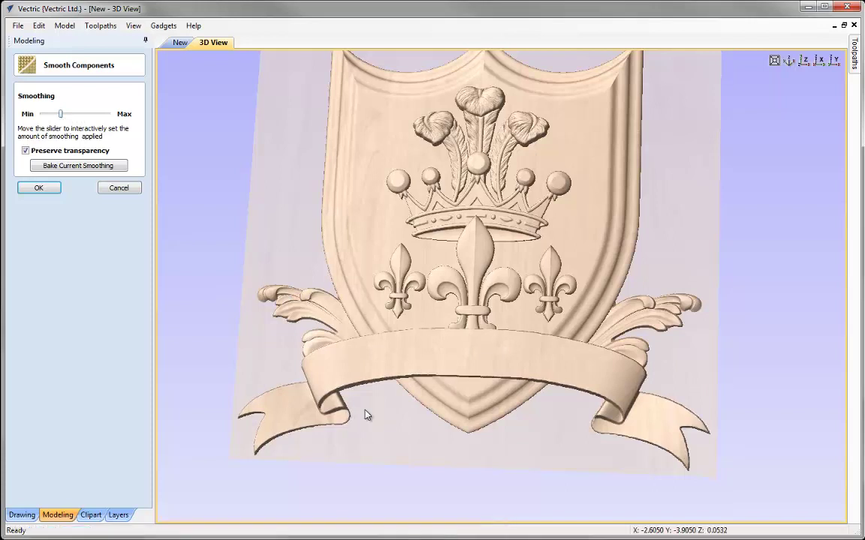
pyautogui.moveTo(604, 459); pyautogui.dragTo(554, 482)
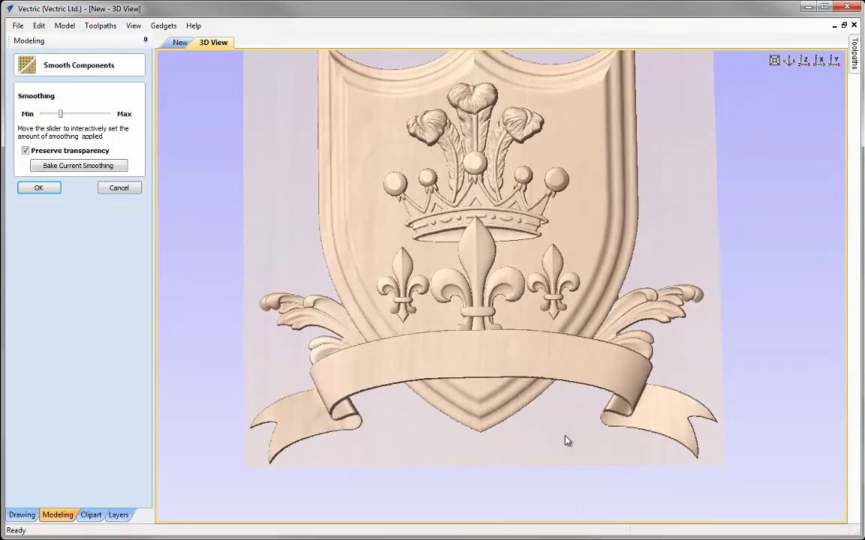
pyautogui.moveTo(568, 442); pyautogui.dragTo(521, 417)
pyautogui.click(34, 188)
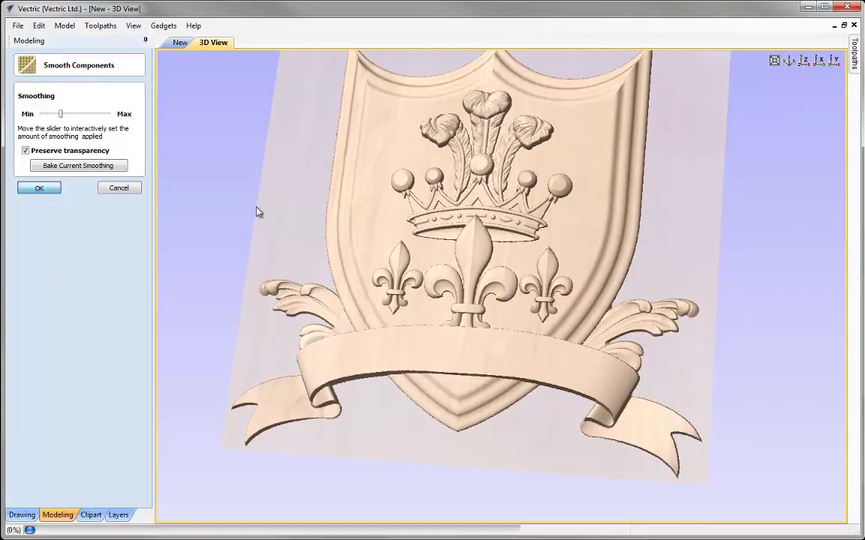
# Step: Save the crest as a VCarve file named SimpleCrest_MODEL in the SimpleCrest_FILES folder
pyautogui.click(788, 60)
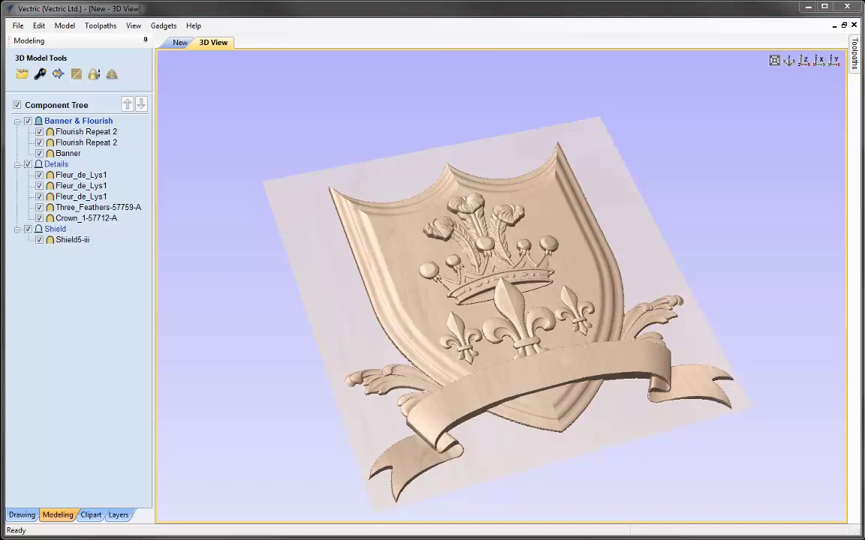
pyautogui.click(18, 26)
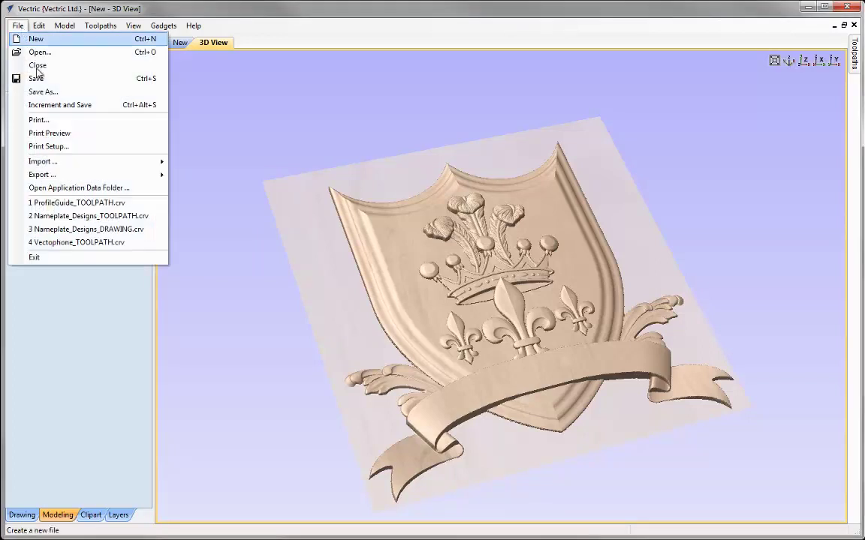
pyautogui.click(64, 94)
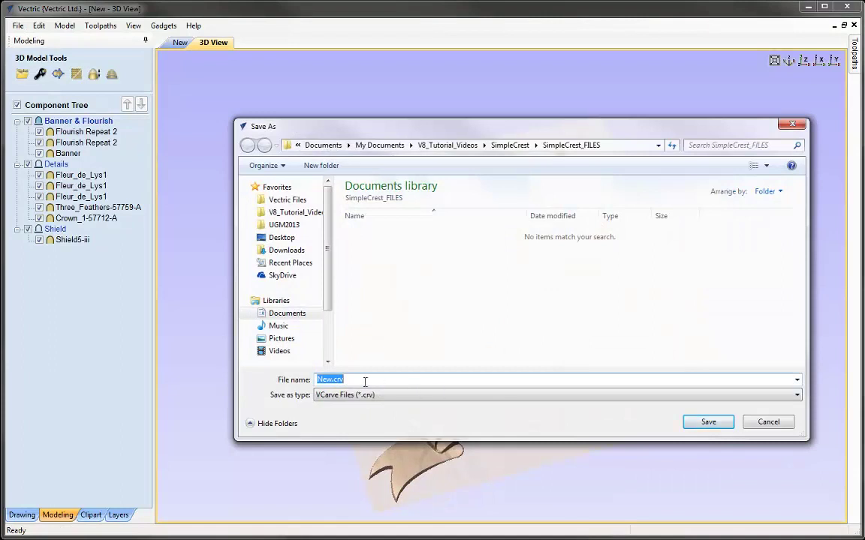
pyautogui.write('SimpleCrest_MODEL')
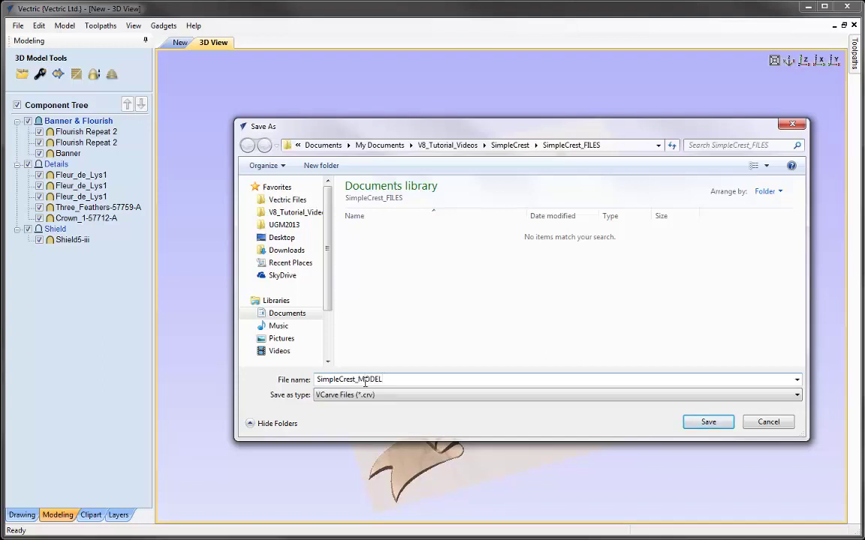
pyautogui.click(699, 422)
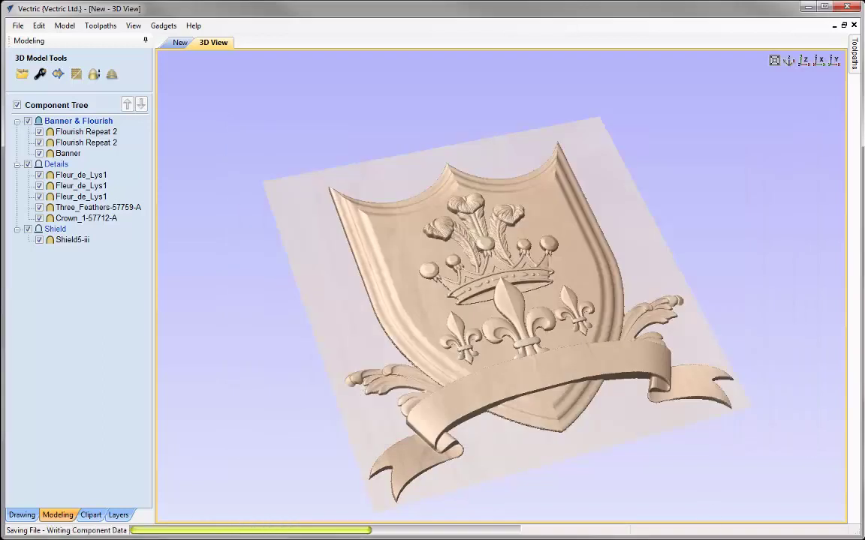